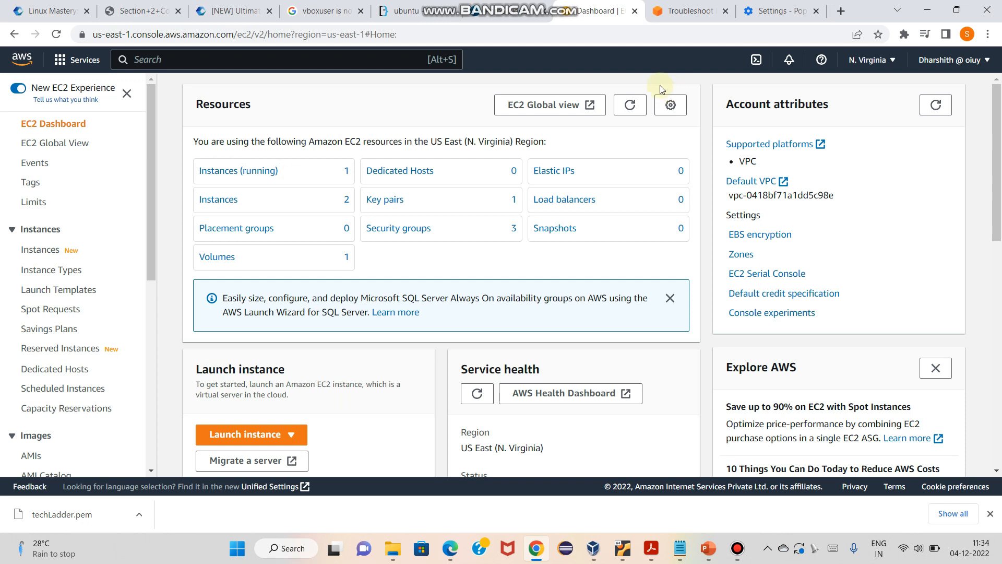
Open the EC2 service's instance list and begin launching a new instance
{"action": "left_click", "coordinate": [229, 58]}
{"action": "type", "text": "ec2"}
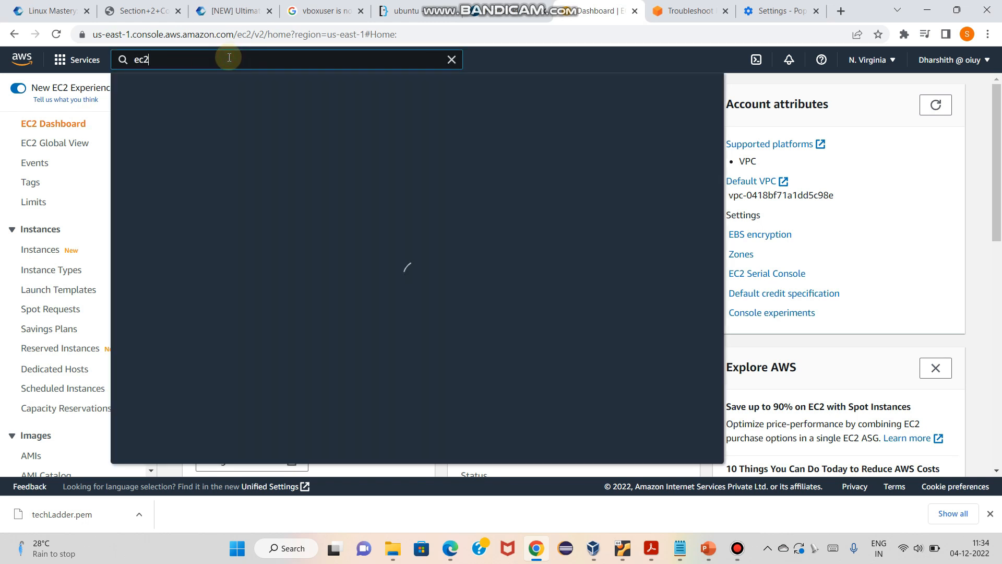
{"action": "left_click", "coordinate": [322, 161]}
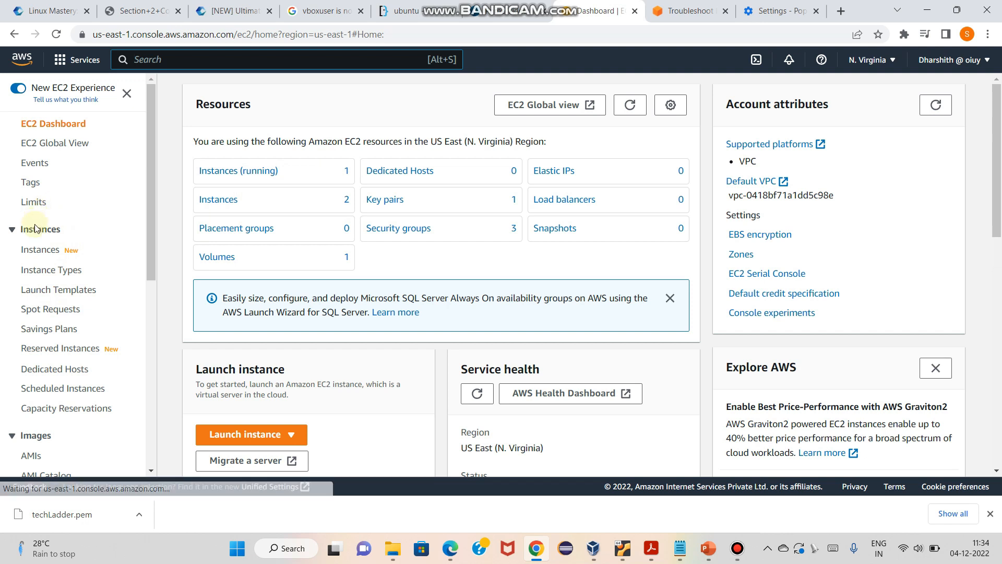
{"action": "left_click", "coordinate": [44, 254]}
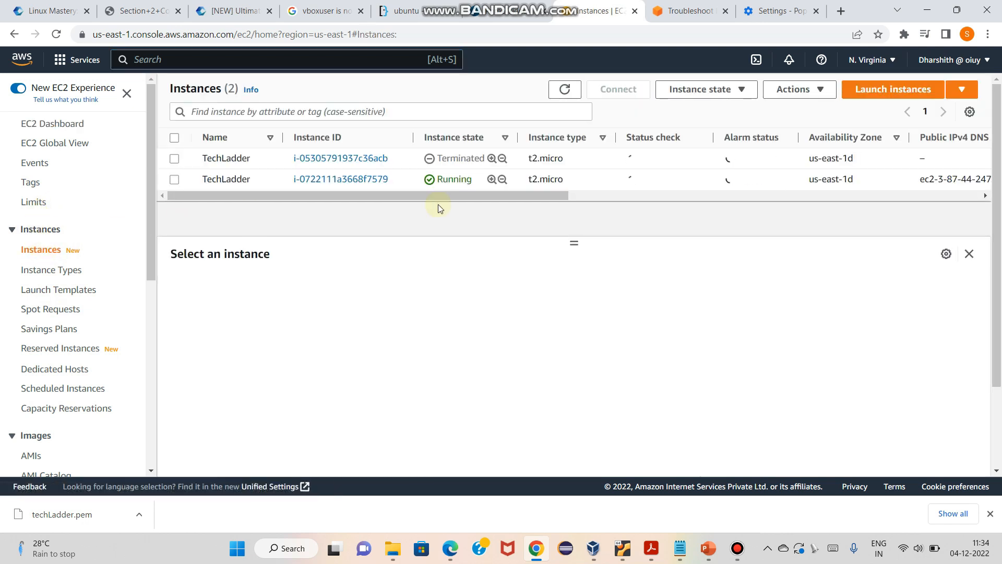
{"action": "left_click", "coordinate": [877, 93]}
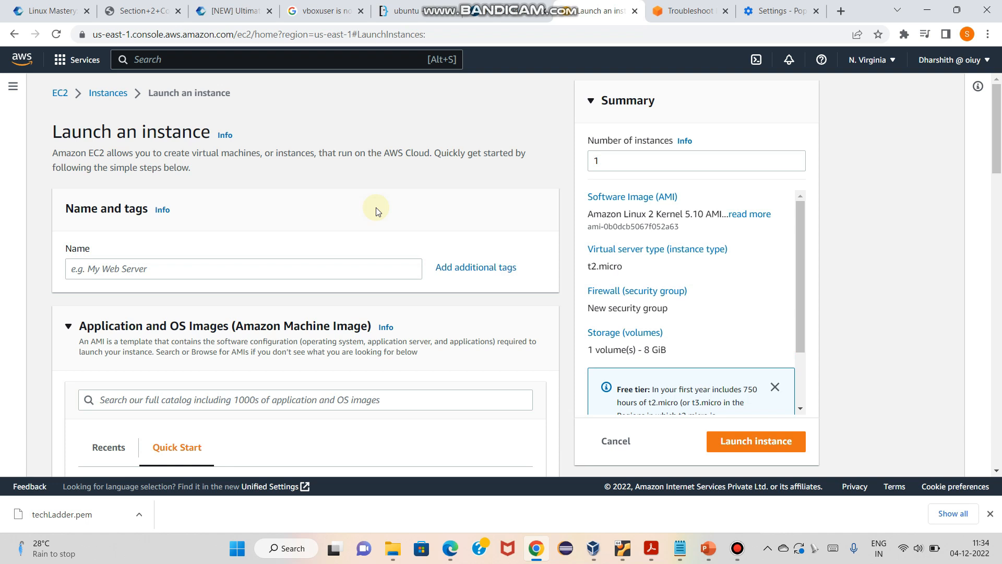
Name the new instance "Tech Ladder"
{"action": "left_click", "coordinate": [246, 267]}
{"action": "type", "text": "Tech "}
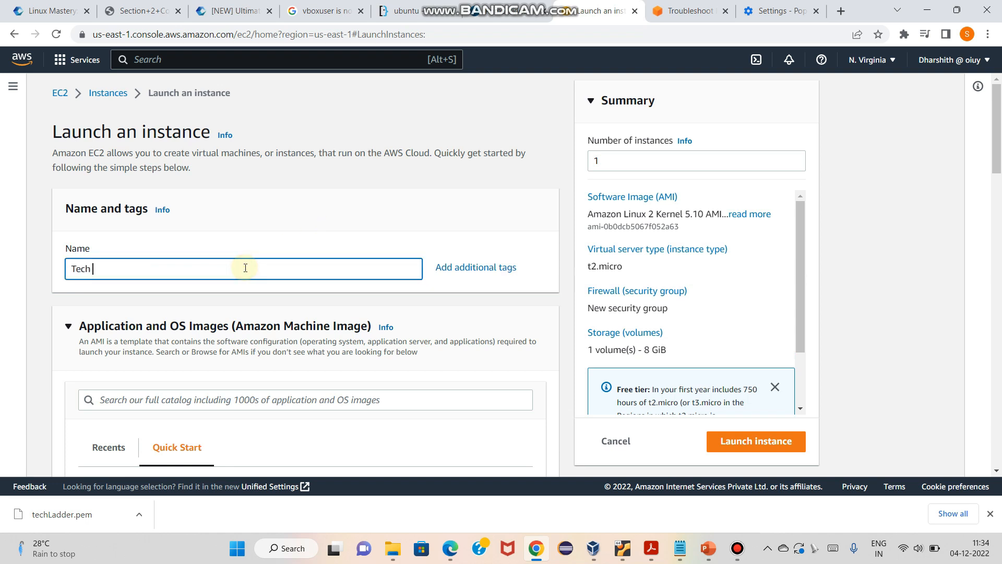
{"action": "type", "text": "Ladder"}
Examine the Amazon Linux machine images offered for the instance and which ones are free tier eligible
{"action": "scroll", "coordinate": [245, 268], "scroll_direction": "down", "scroll_amount": 2}
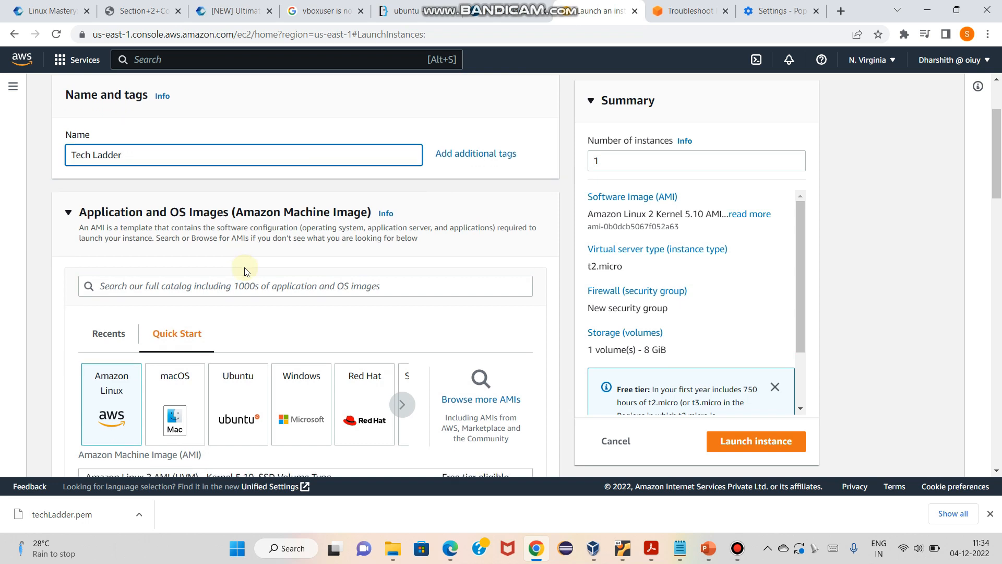
{"action": "scroll", "coordinate": [246, 271], "scroll_direction": "down", "scroll_amount": 2}
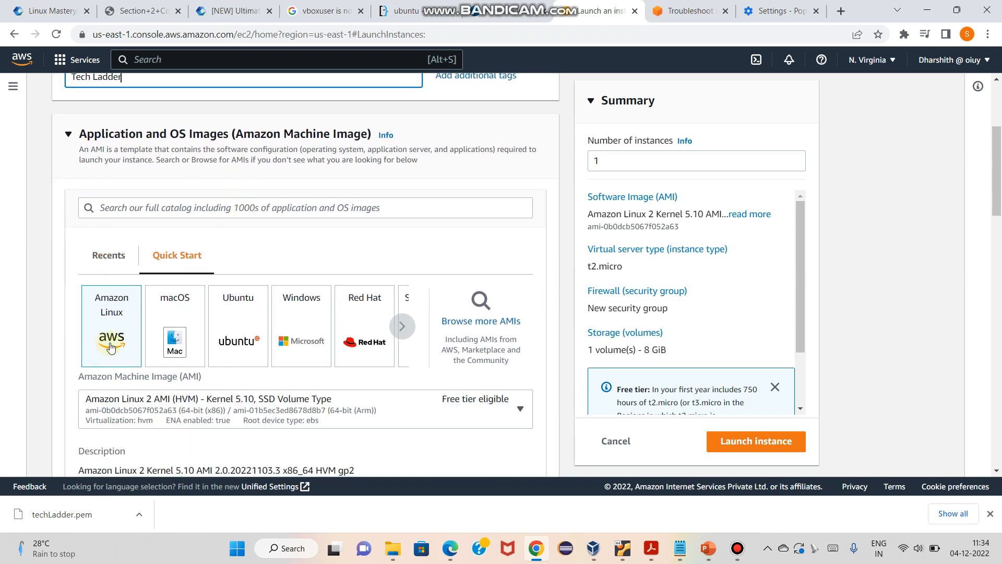
{"action": "scroll", "coordinate": [383, 377], "scroll_direction": "down", "scroll_amount": 2}
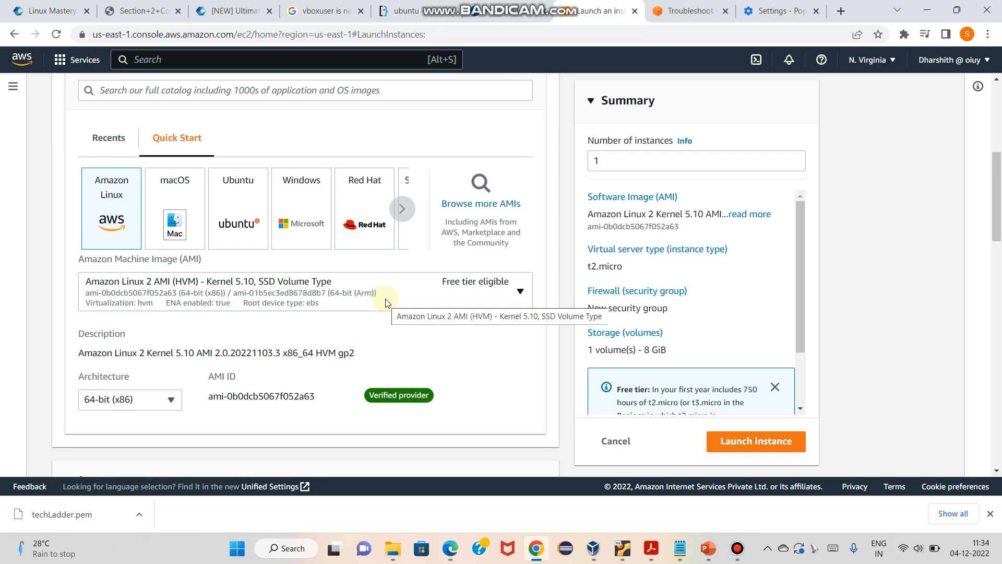
{"action": "left_click", "coordinate": [520, 293]}
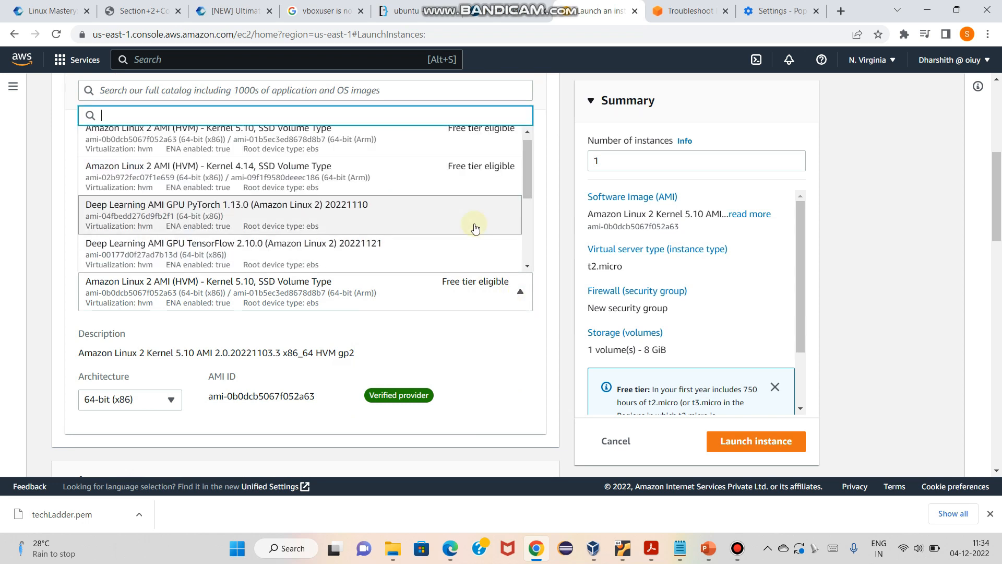
{"action": "scroll", "coordinate": [475, 228], "scroll_direction": "down", "scroll_amount": 5}
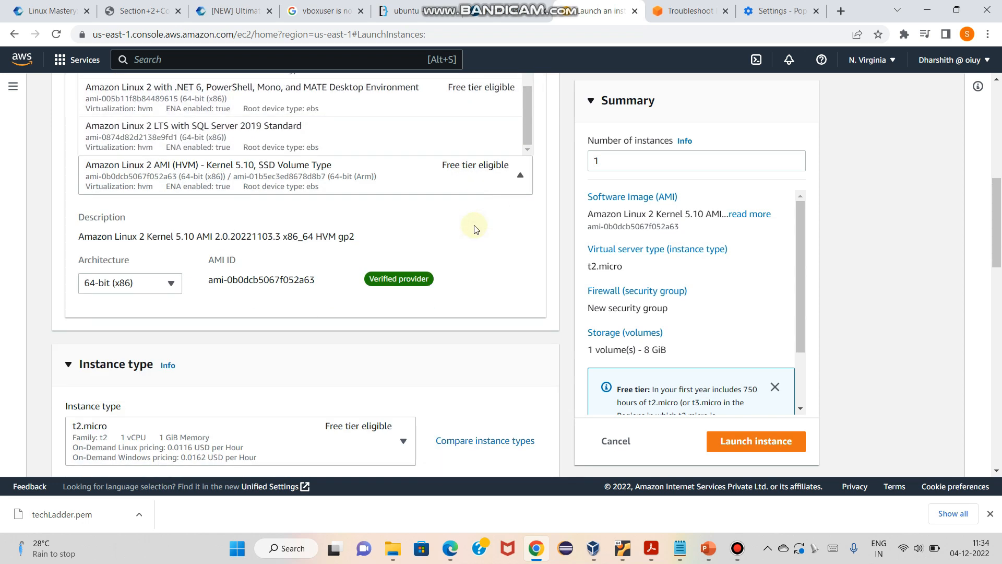
{"action": "scroll", "coordinate": [475, 229], "scroll_direction": "up", "scroll_amount": 4}
{"action": "scroll", "coordinate": [450, 308], "scroll_direction": "up", "scroll_amount": 3}
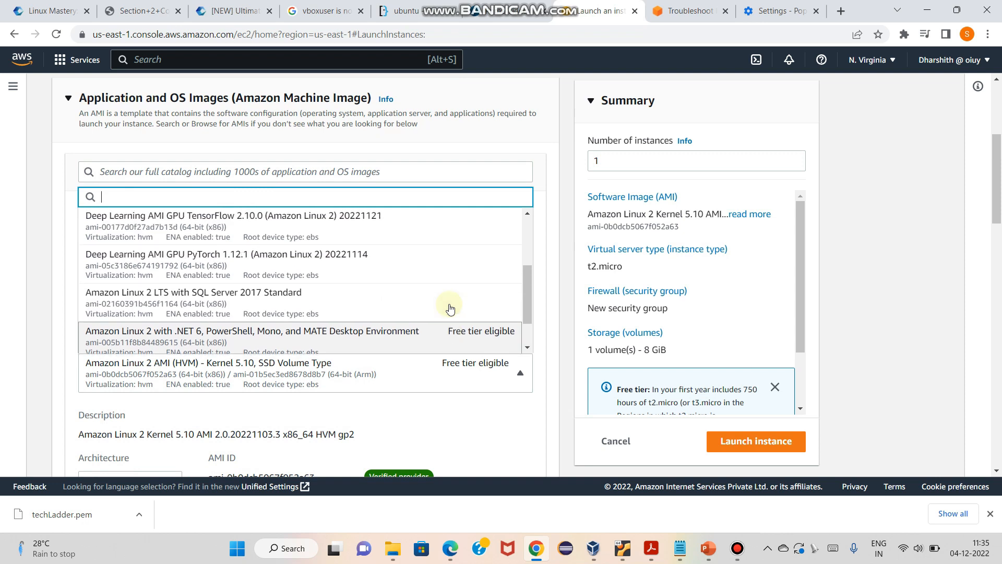
{"action": "scroll", "coordinate": [450, 308], "scroll_direction": "up", "scroll_amount": 3}
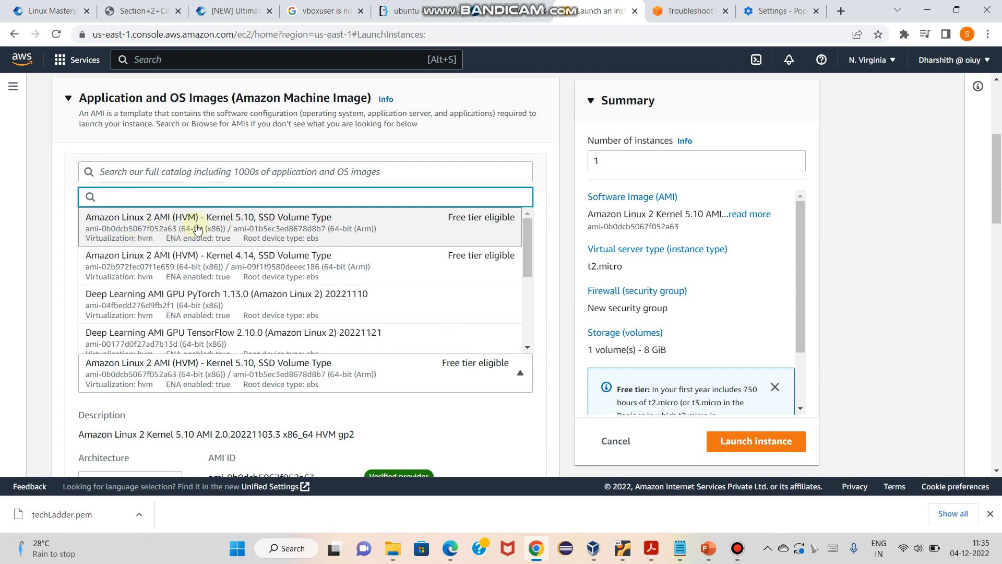
{"action": "left_click", "coordinate": [467, 146]}
{"action": "scroll", "coordinate": [185, 261], "scroll_direction": "up", "scroll_amount": 2}
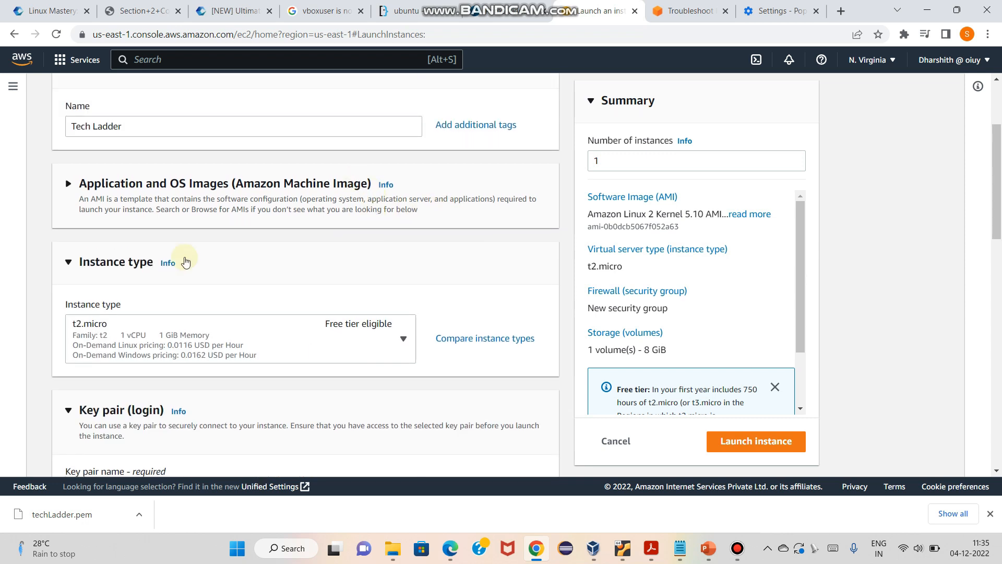
Look through the available instance types and compare their vCPU, memory and hourly pricing
{"action": "scroll", "coordinate": [183, 274], "scroll_direction": "down", "scroll_amount": 2}
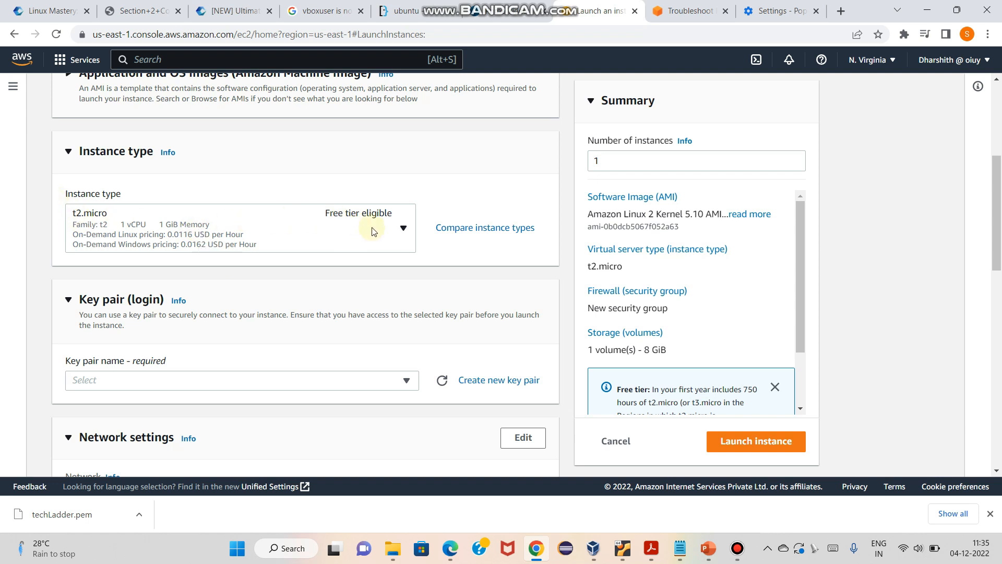
{"action": "left_click", "coordinate": [404, 229]}
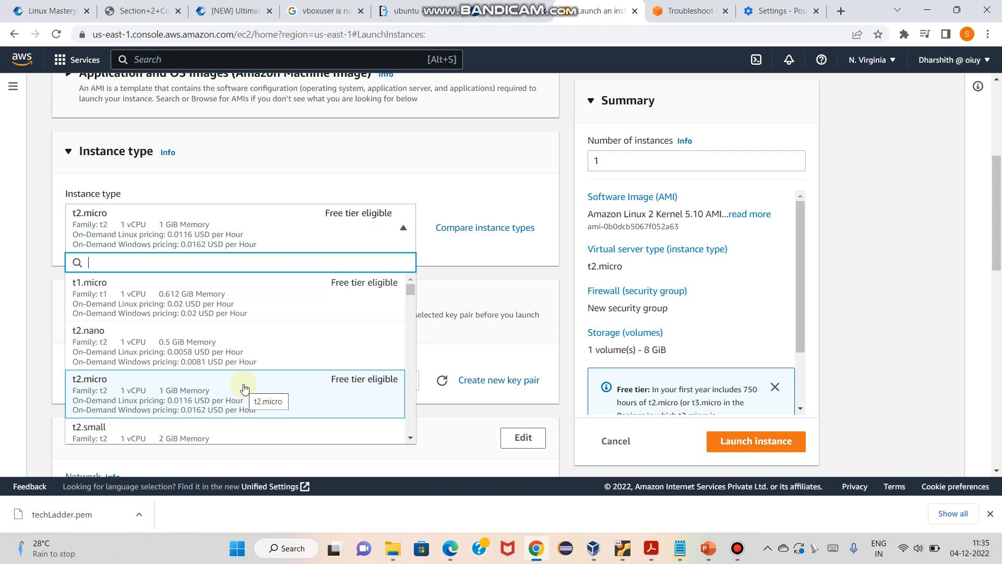
{"action": "scroll", "coordinate": [244, 388], "scroll_direction": "down", "scroll_amount": 5}
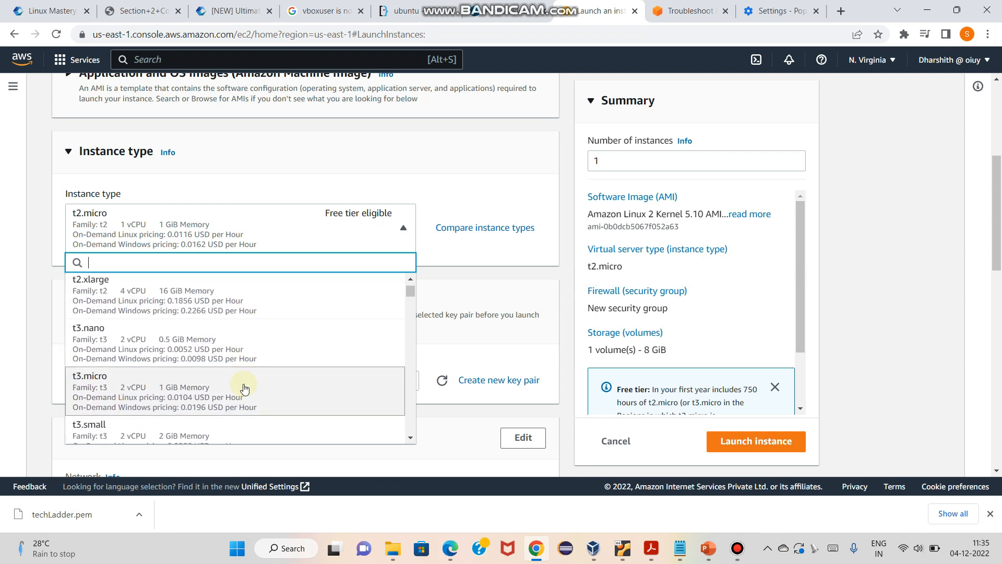
{"action": "scroll", "coordinate": [244, 388], "scroll_direction": "down", "scroll_amount": 3}
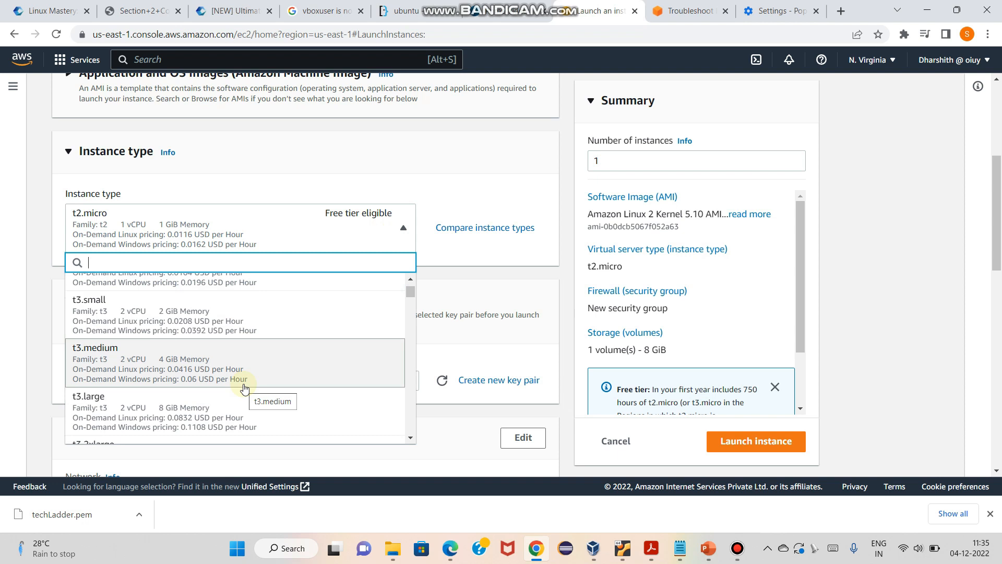
{"action": "left_click", "coordinate": [441, 284]}
{"action": "left_click", "coordinate": [440, 283]}
{"action": "scroll", "coordinate": [441, 285], "scroll_direction": "down", "scroll_amount": 2}
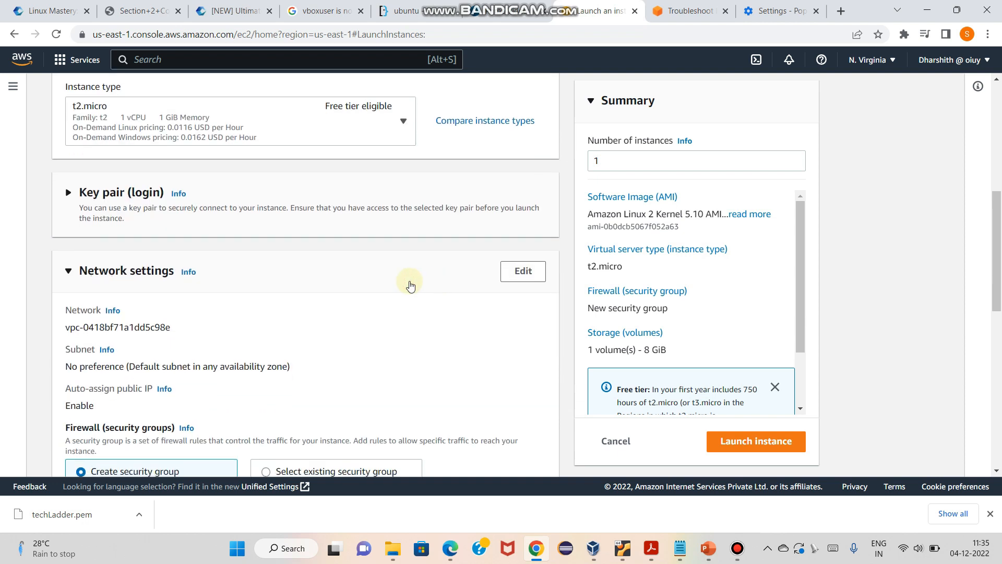
Create a new RSA key pair named techLadder123 in .pem format for logging in to the instance
{"action": "left_click", "coordinate": [68, 193]}
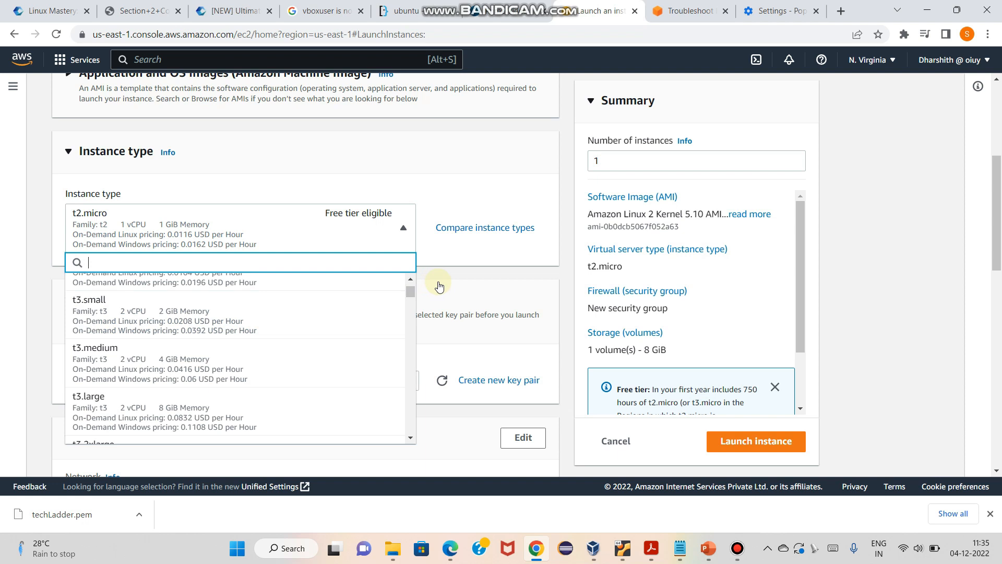
{"action": "left_click", "coordinate": [439, 286]}
{"action": "scroll", "coordinate": [281, 219], "scroll_direction": "down", "scroll_amount": 2}
{"action": "left_click", "coordinate": [488, 275]}
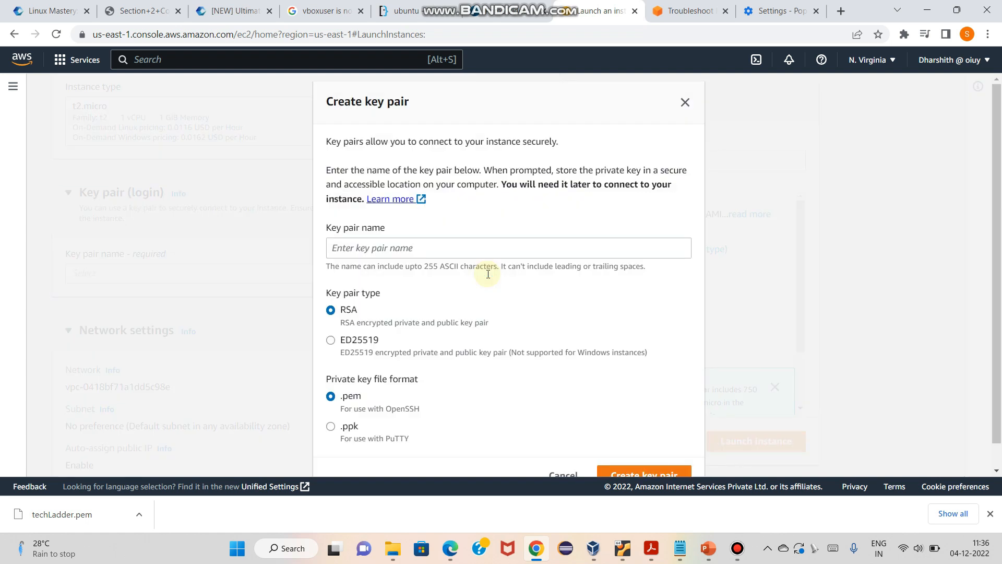
{"action": "left_click", "coordinate": [410, 249]}
{"action": "type", "text": "techLadder"}
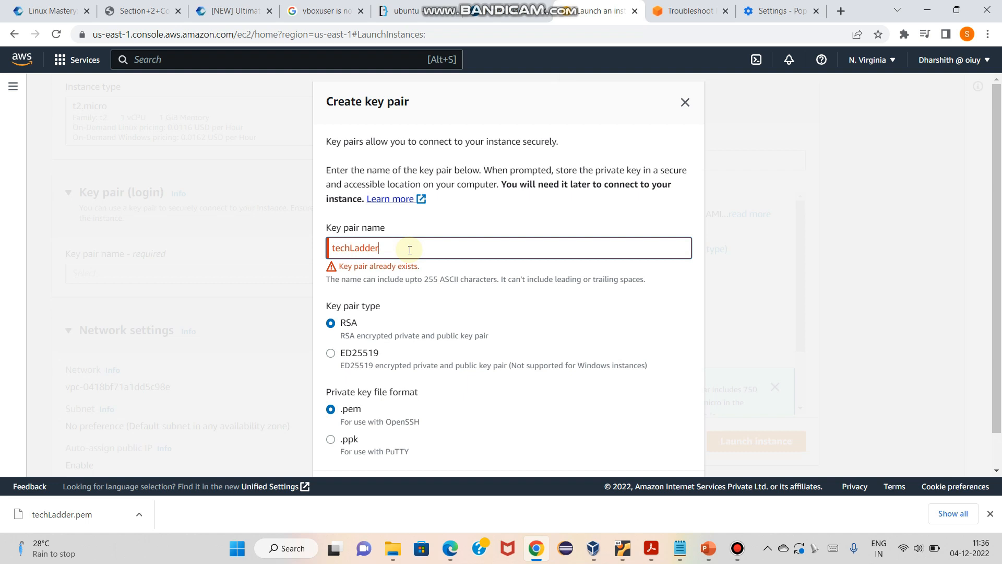
{"action": "type", "text": "123"}
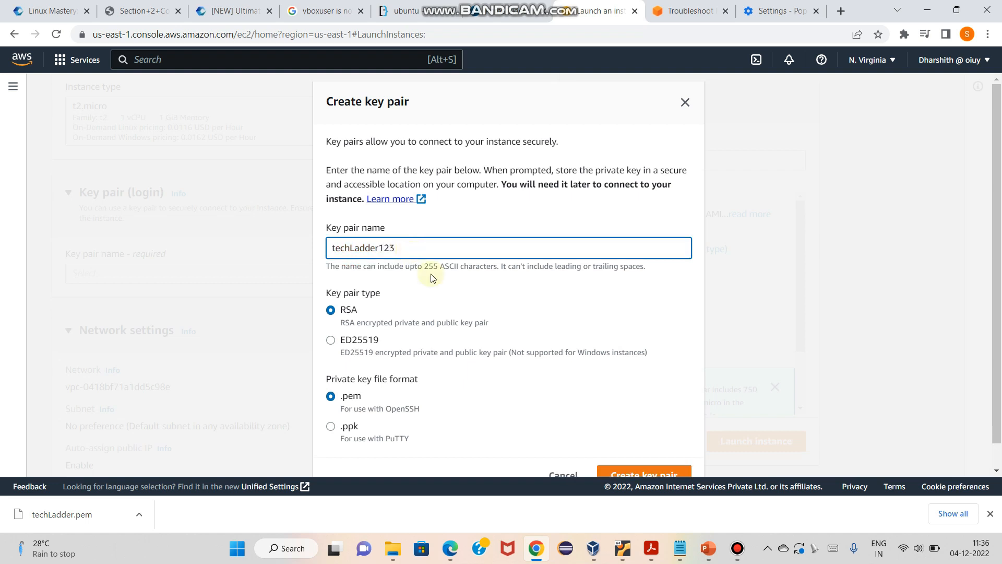
{"action": "scroll", "coordinate": [477, 308], "scroll_direction": "down", "scroll_amount": 1}
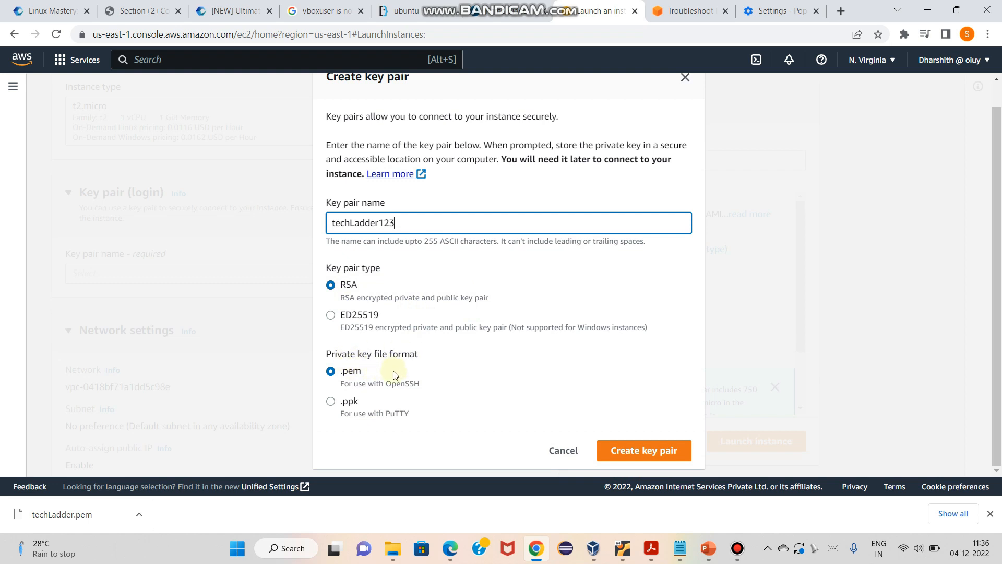
{"action": "left_click", "coordinate": [647, 456]}
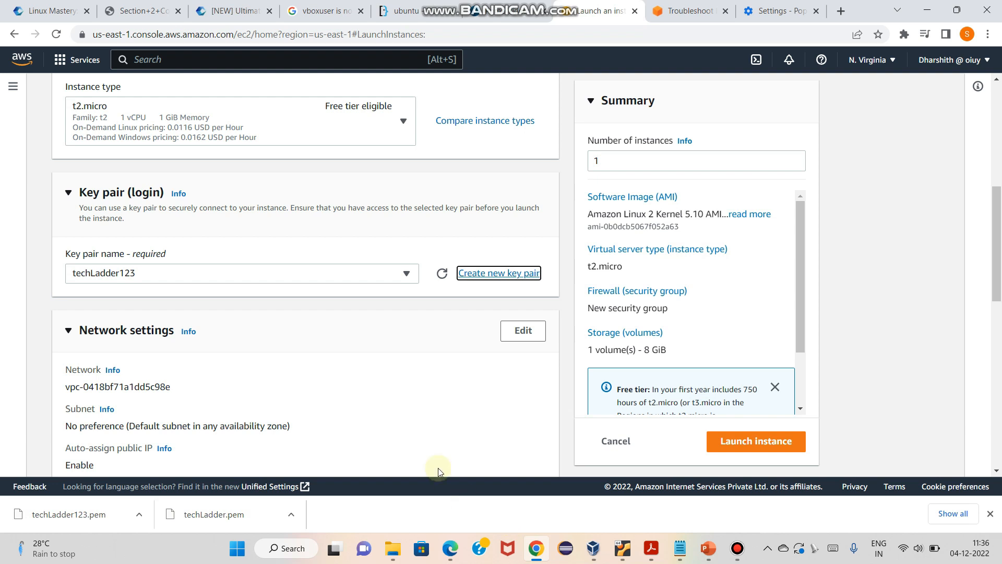
Allow HTTP traffic from the internet in the new security group under the network settings
{"action": "scroll", "coordinate": [421, 360], "scroll_direction": "down", "scroll_amount": 1}
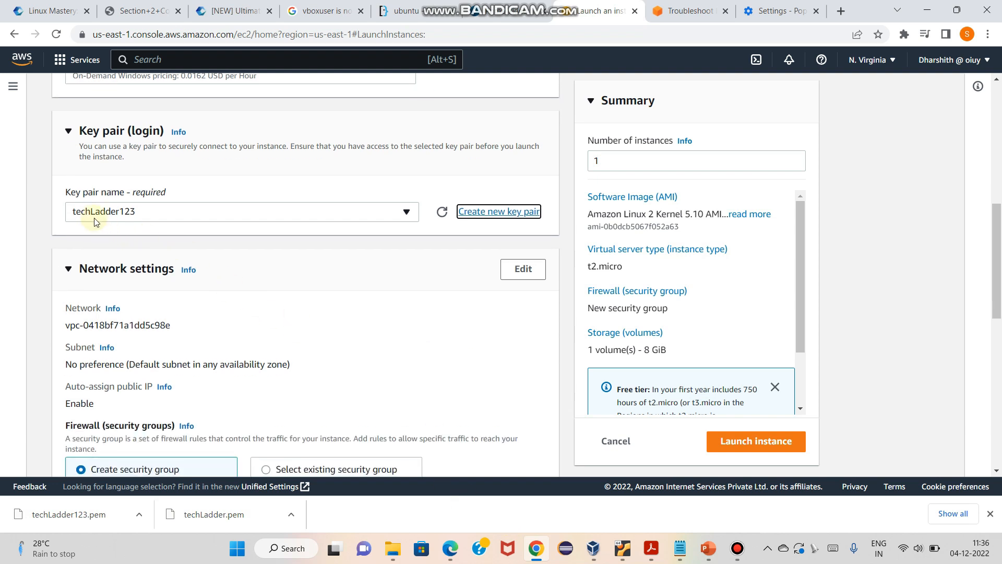
{"action": "scroll", "coordinate": [360, 293], "scroll_direction": "down", "scroll_amount": 1}
{"action": "scroll", "coordinate": [360, 293], "scroll_direction": "down", "scroll_amount": 1}
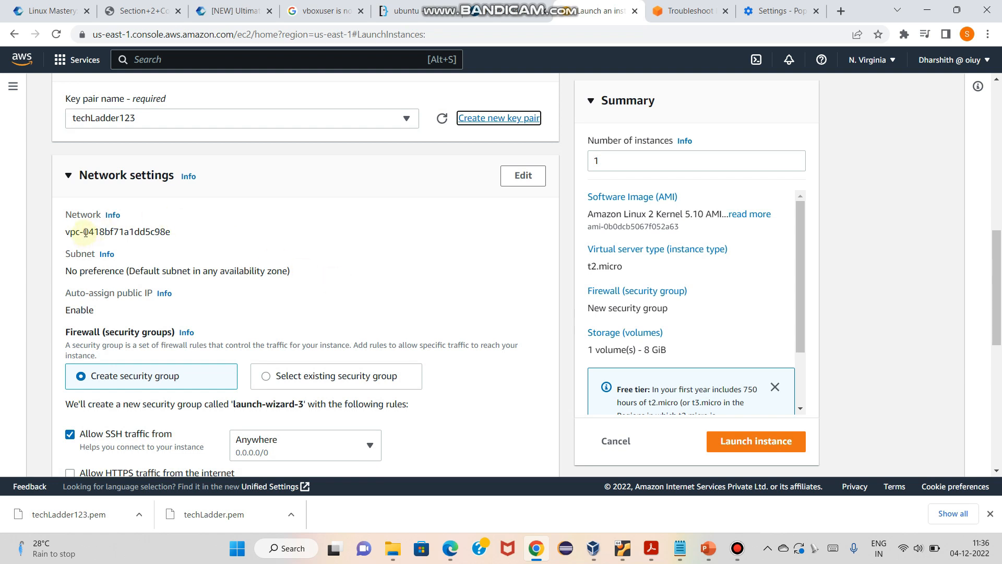
{"action": "scroll", "coordinate": [217, 251], "scroll_direction": "down", "scroll_amount": 1}
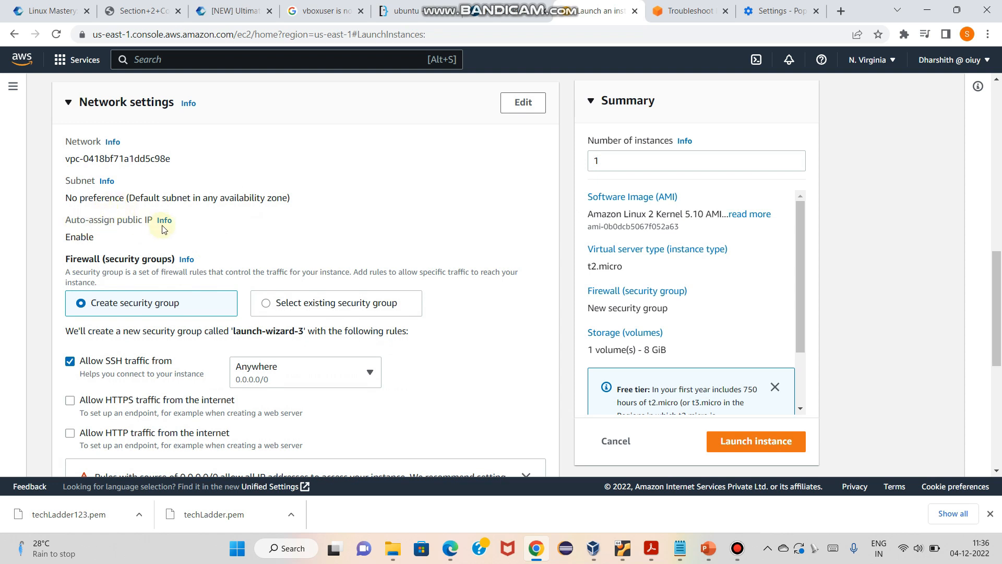
{"action": "scroll", "coordinate": [165, 230], "scroll_direction": "down", "scroll_amount": 1}
{"action": "scroll", "coordinate": [164, 230], "scroll_direction": "down", "scroll_amount": 1}
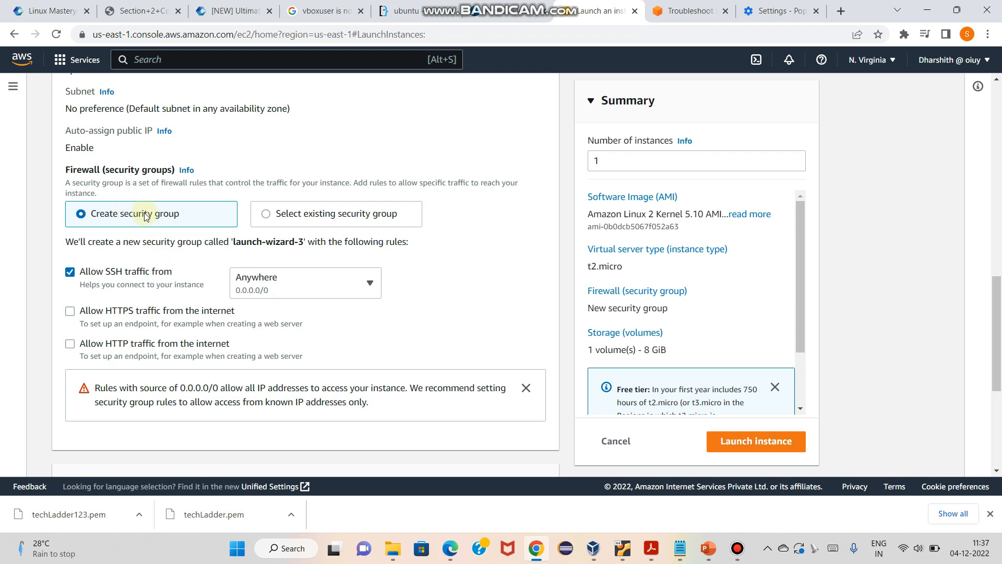
{"action": "scroll", "coordinate": [143, 300], "scroll_direction": "down", "scroll_amount": 1}
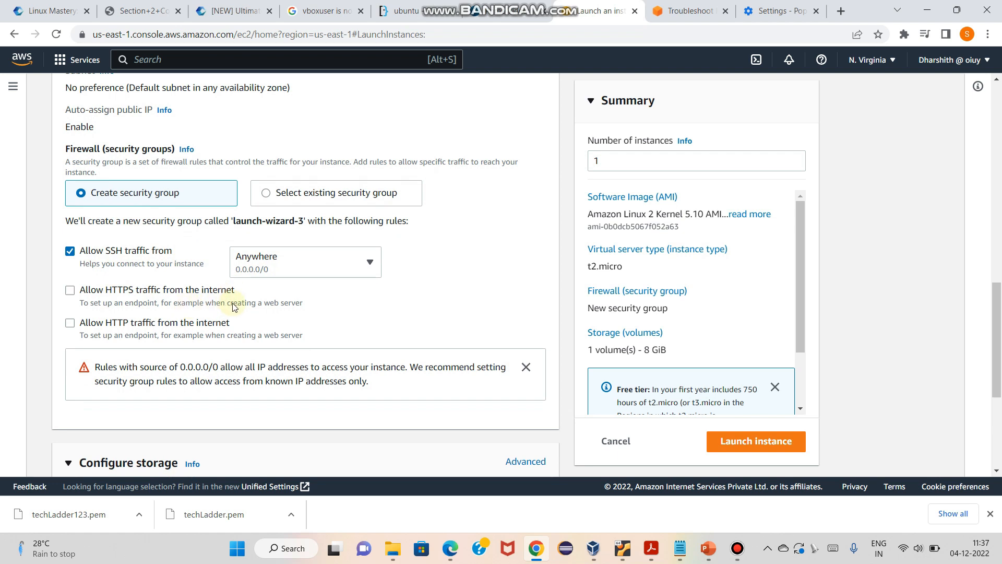
{"action": "left_click", "coordinate": [70, 323]}
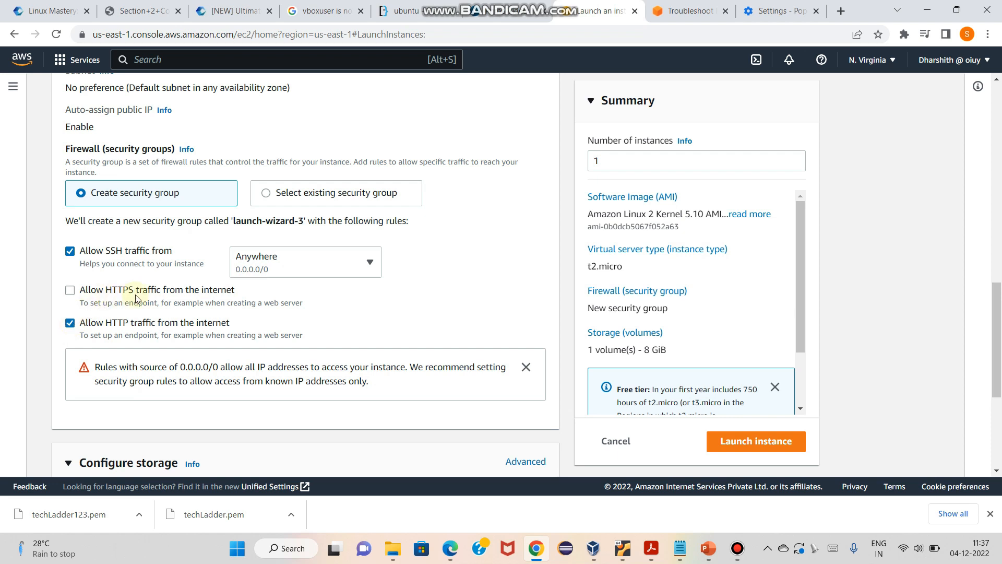
Review the volume types offered for the root volume and expand the advanced details of the instance
{"action": "scroll", "coordinate": [248, 318], "scroll_direction": "down", "scroll_amount": 5}
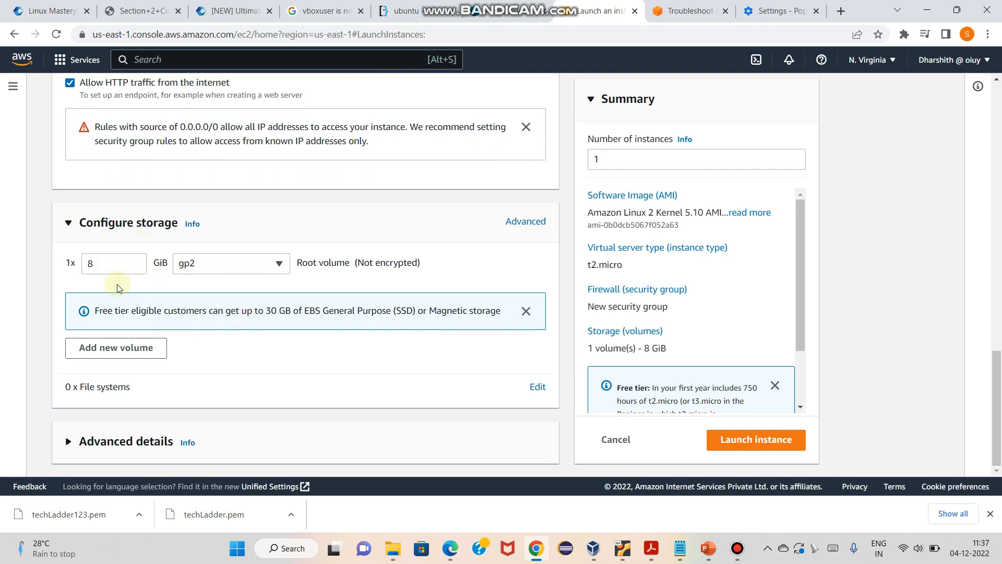
{"action": "left_click", "coordinate": [279, 264]}
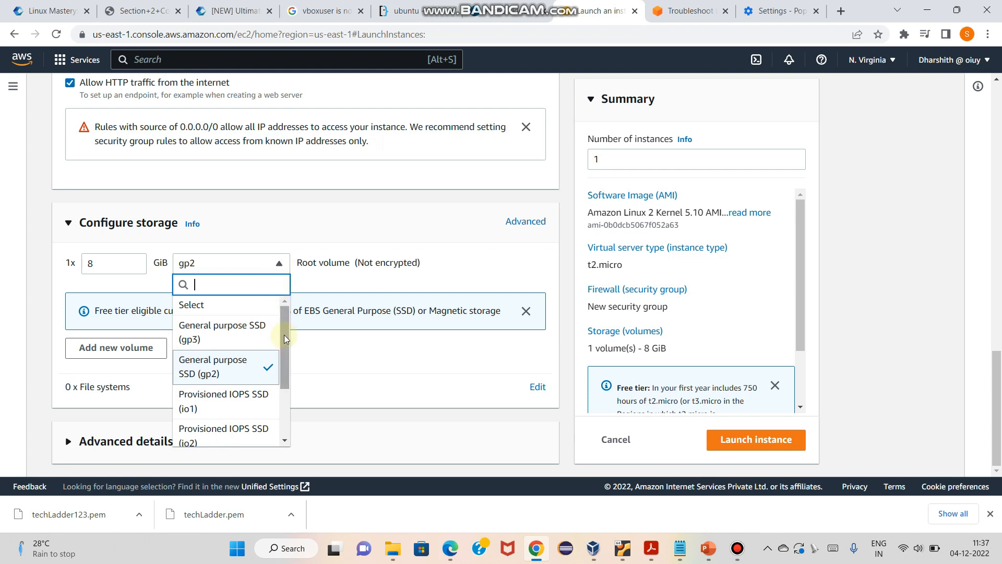
{"action": "left_click_drag", "start_coordinate": [284, 339], "coordinate": [285, 387]}
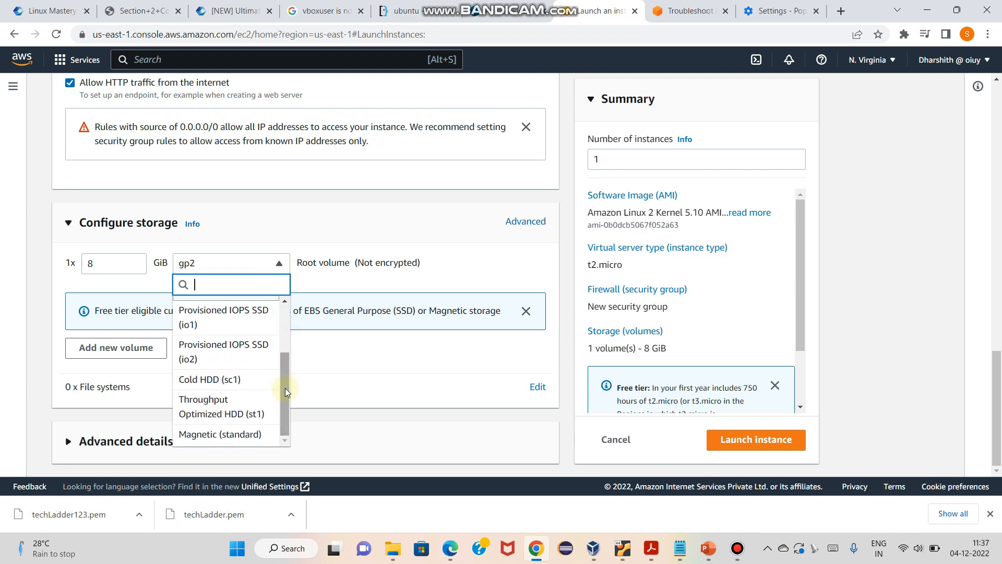
{"action": "left_click", "coordinate": [331, 368]}
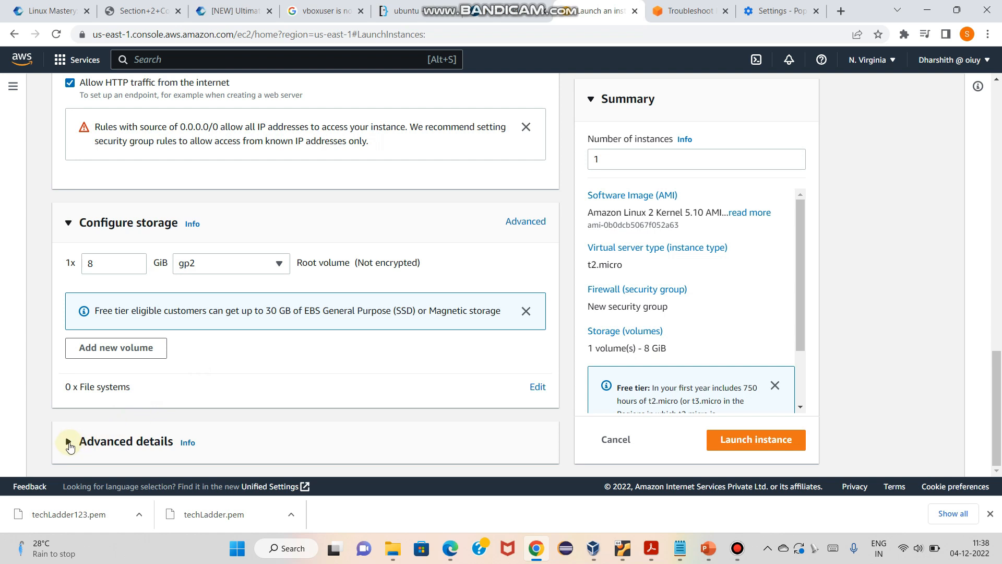
{"action": "left_click", "coordinate": [68, 441]}
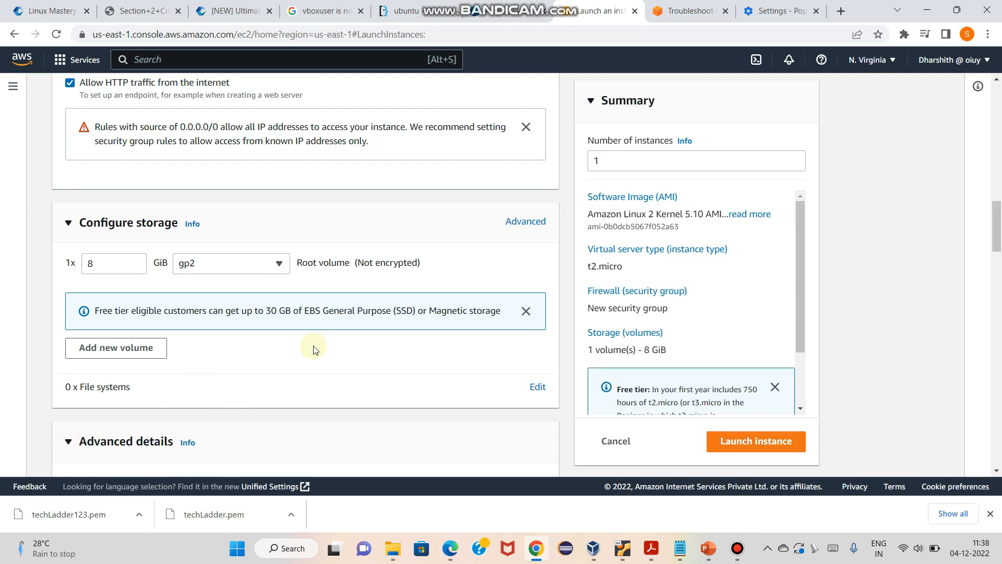
Look over the advanced details through to the user data, keep the default options and launch the instance
{"action": "scroll", "coordinate": [313, 347], "scroll_direction": "down", "scroll_amount": 7}
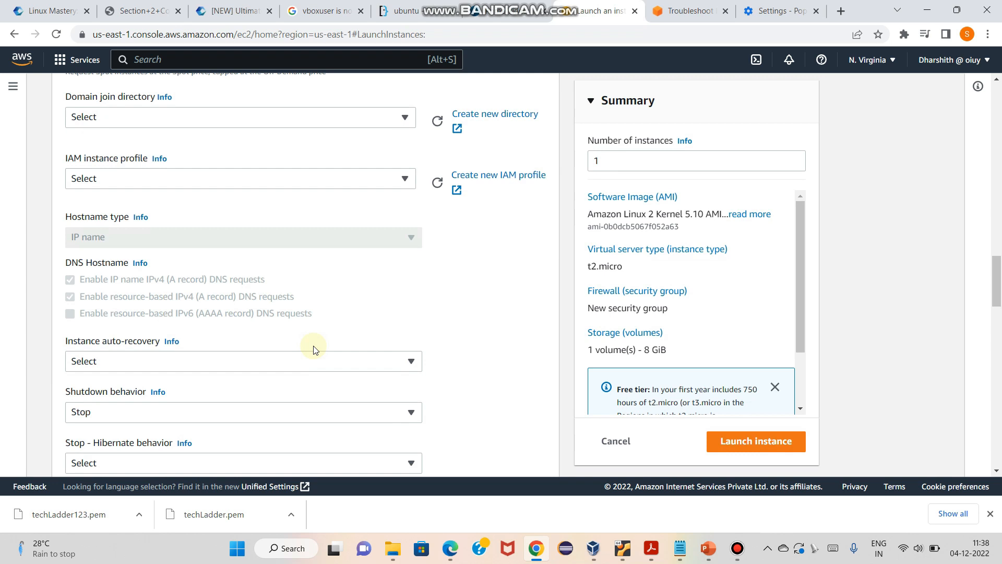
{"action": "scroll", "coordinate": [315, 349], "scroll_direction": "down", "scroll_amount": 3}
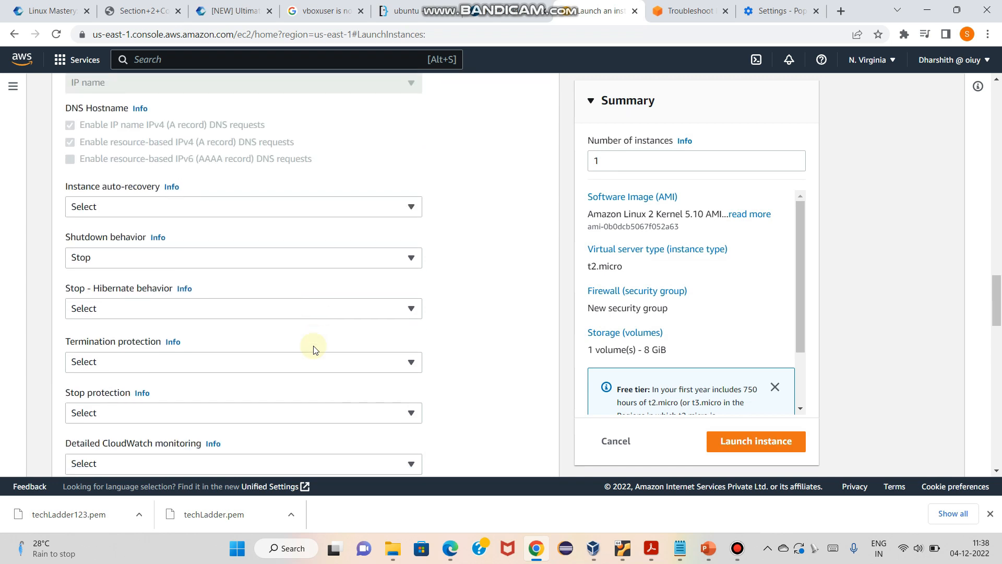
{"action": "scroll", "coordinate": [315, 350], "scroll_direction": "down", "scroll_amount": 8}
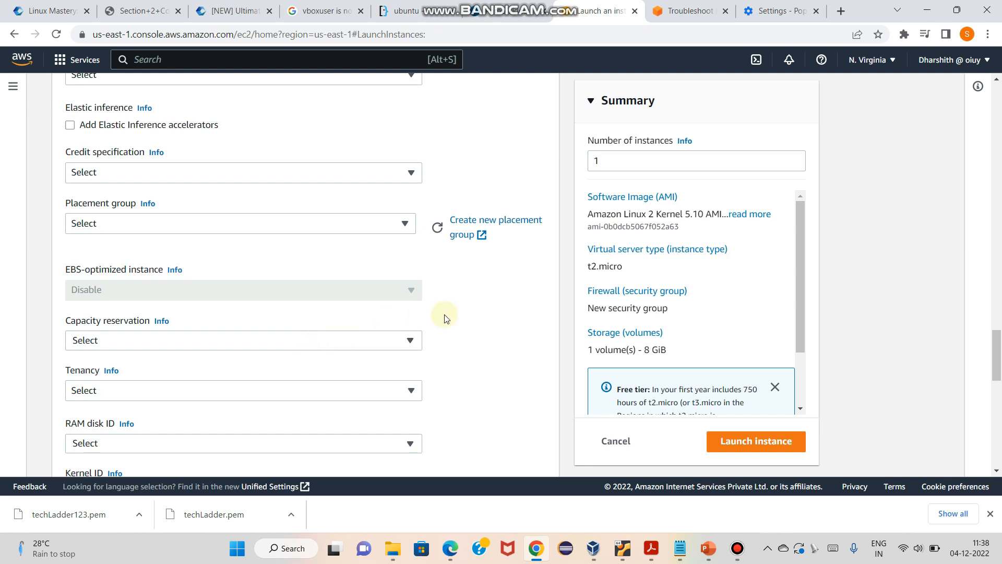
{"action": "scroll", "coordinate": [445, 317], "scroll_direction": "down", "scroll_amount": 11}
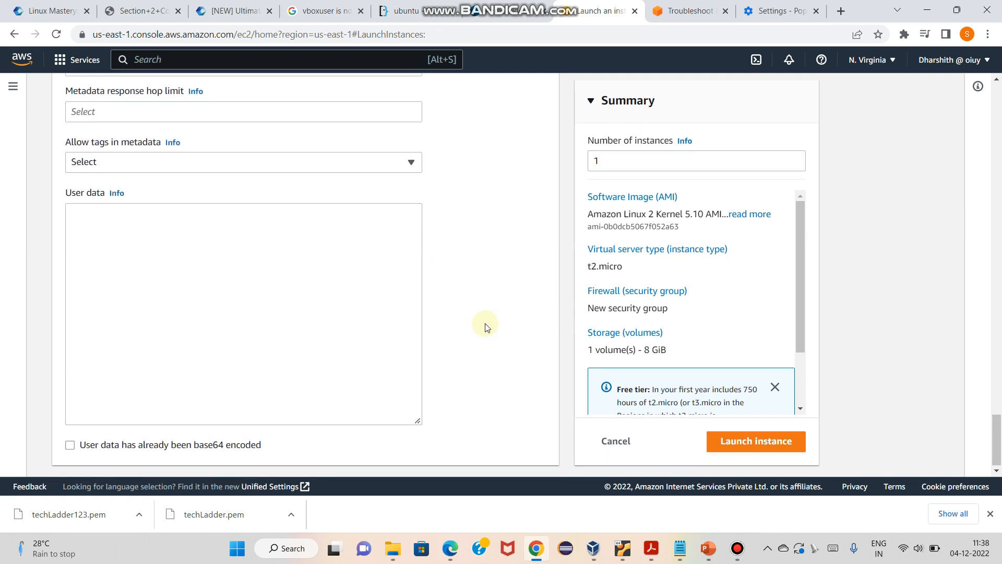
{"action": "left_click", "coordinate": [772, 443]}
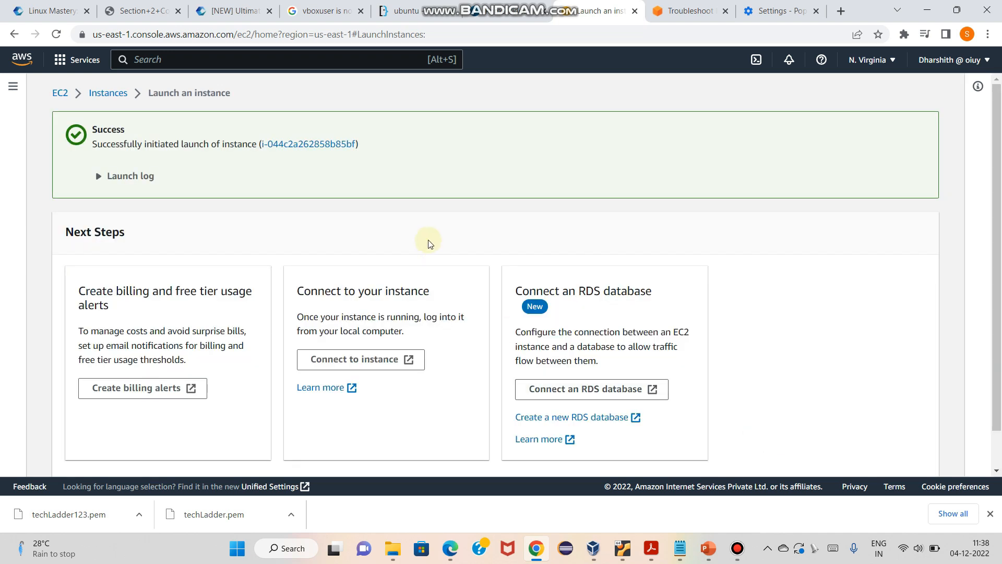
Open the list of EC2 instances and select only the newly launched Tech Ladder instance
{"action": "left_click", "coordinate": [110, 94]}
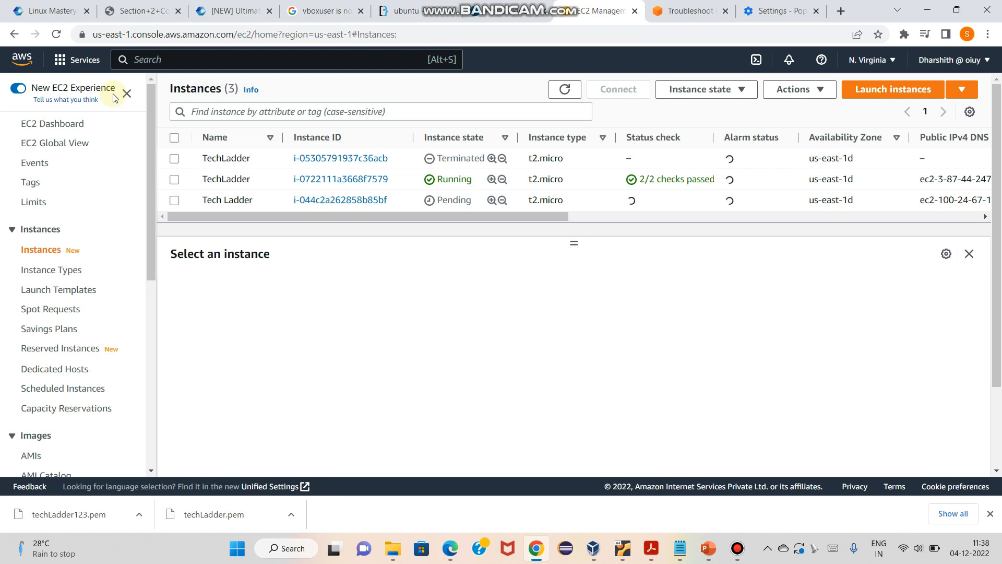
{"action": "left_click", "coordinate": [174, 159]}
{"action": "left_click", "coordinate": [174, 180]}
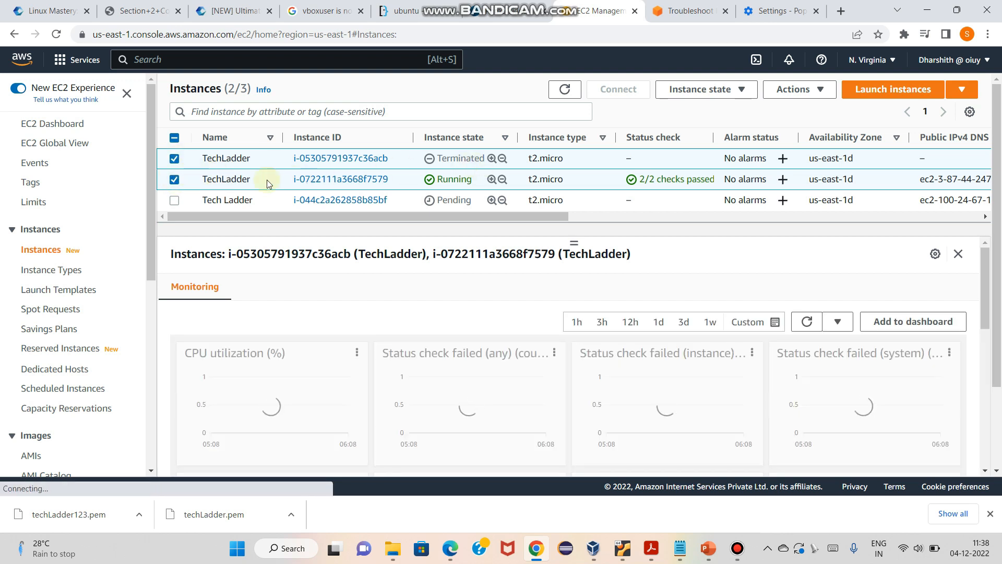
{"action": "left_click", "coordinate": [175, 180]}
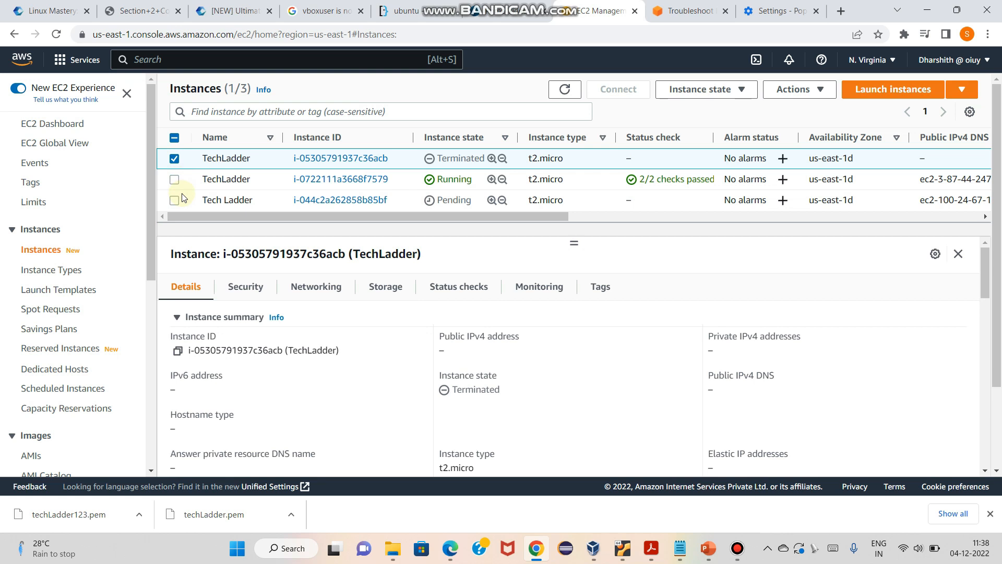
{"action": "left_click", "coordinate": [175, 201]}
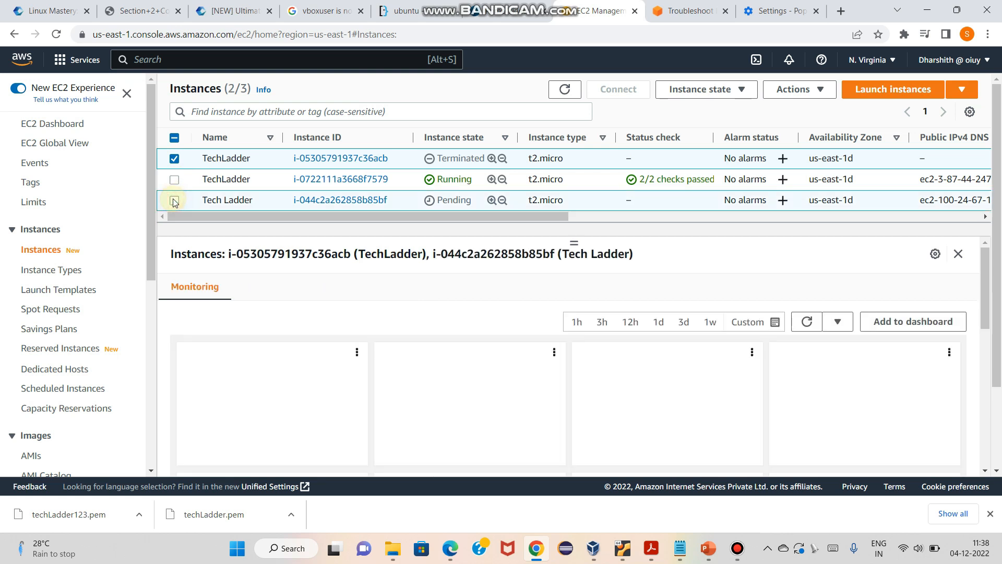
{"action": "left_click", "coordinate": [168, 159]}
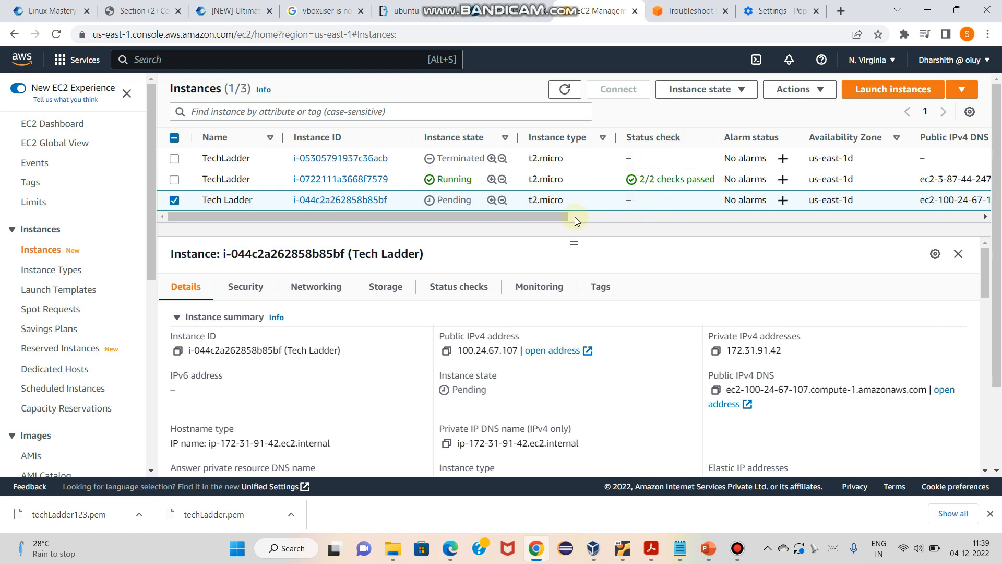
Examine the remaining columns of the instances table, including public IPv4 address, security group name, key name and launch time
{"action": "left_click_drag", "start_coordinate": [560, 215], "coordinate": [686, 224]}
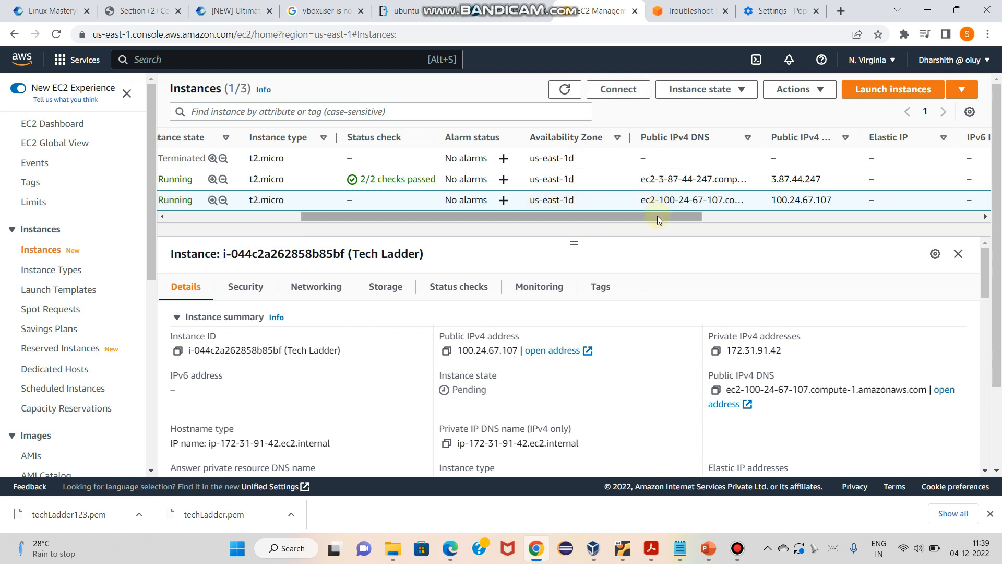
{"action": "left_click_drag", "start_coordinate": [656, 218], "coordinate": [716, 217]}
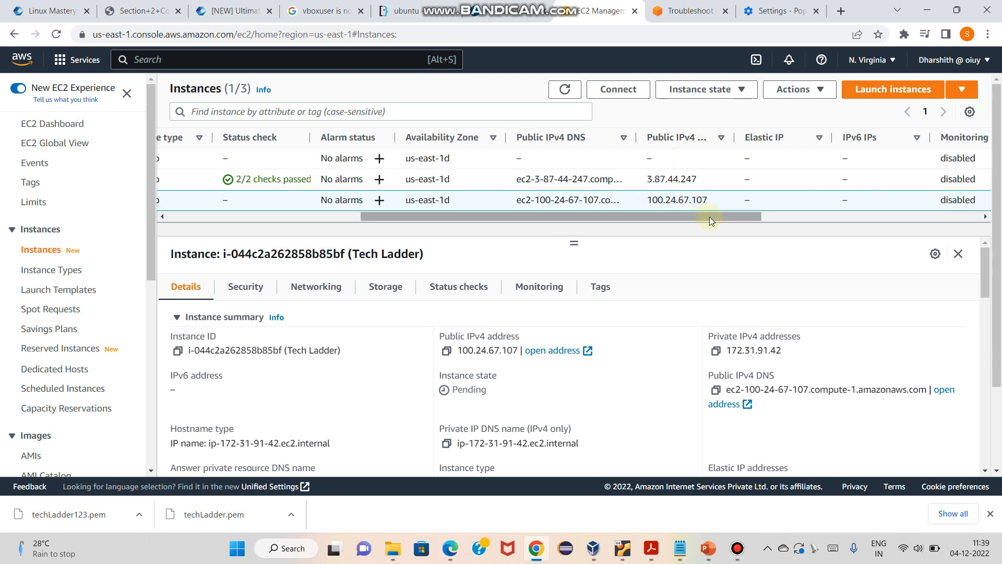
{"action": "left_click_drag", "start_coordinate": [709, 218], "coordinate": [832, 223]}
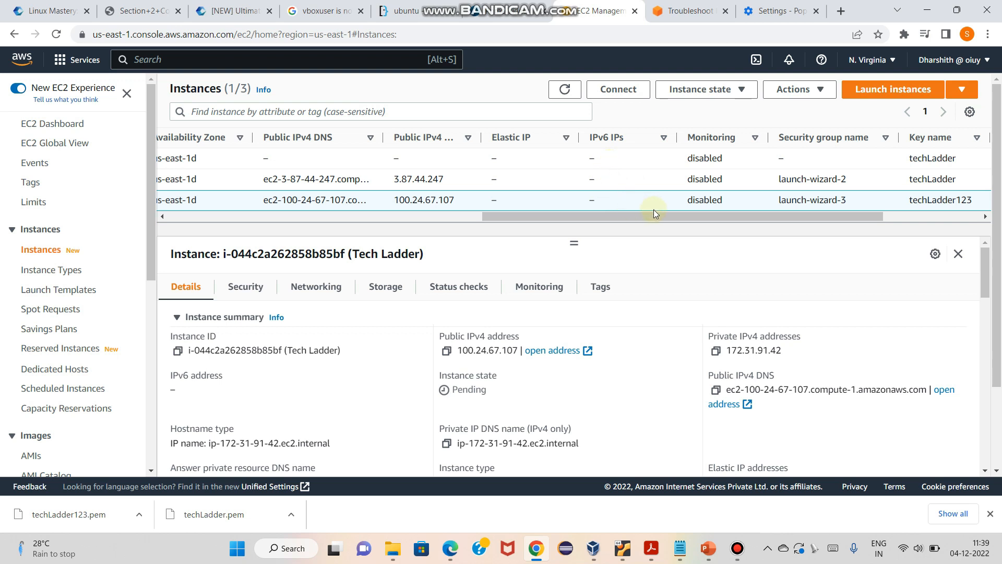
{"action": "left_click_drag", "start_coordinate": [725, 217], "coordinate": [814, 217]}
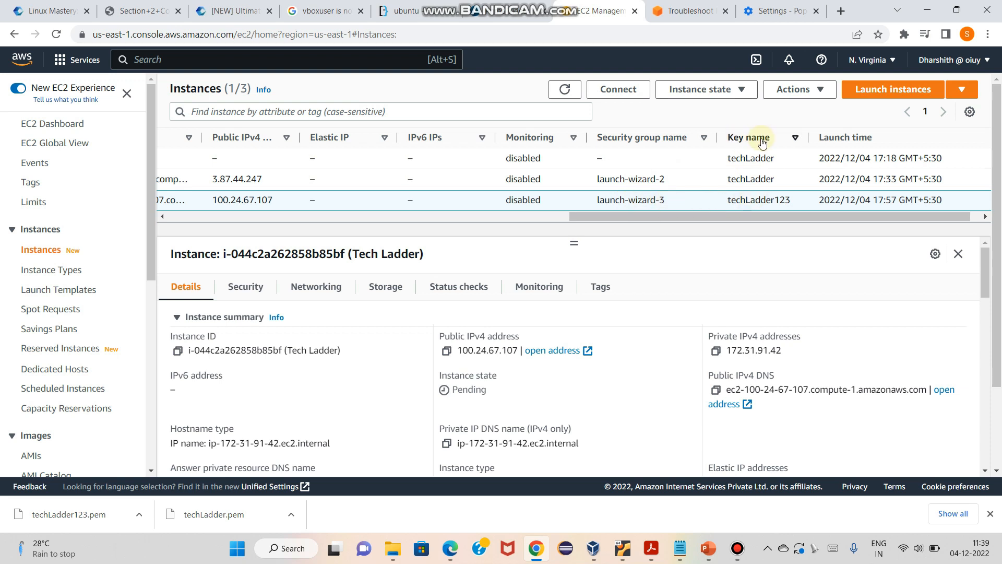
{"action": "left_click", "coordinate": [796, 216]}
{"action": "left_click_drag", "start_coordinate": [778, 217], "coordinate": [280, 221]}
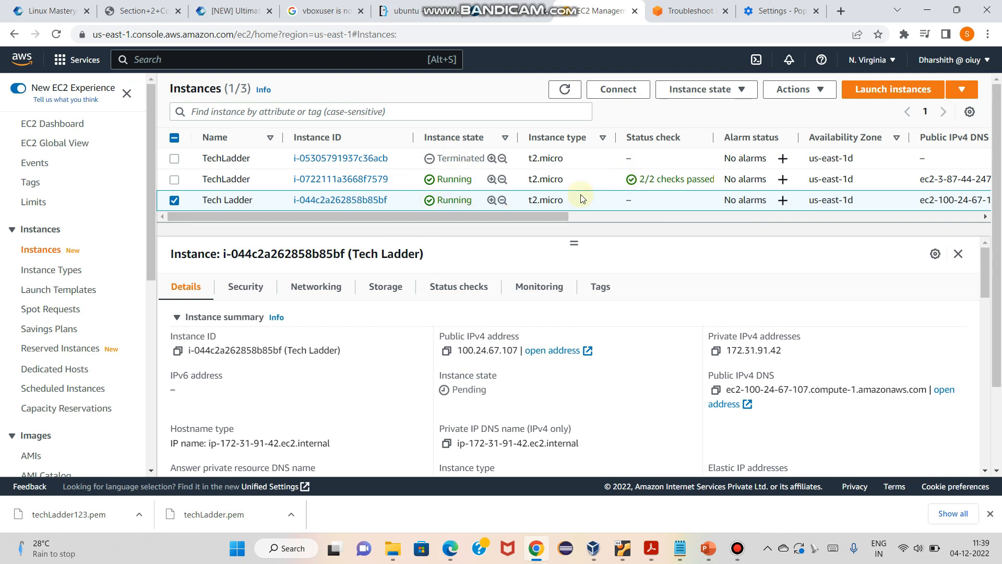
Reselect the Tech Ladder instance to refresh its details and read through the instance summary
{"action": "scroll", "coordinate": [416, 269], "scroll_direction": "down", "scroll_amount": 1}
{"action": "scroll", "coordinate": [416, 269], "scroll_direction": "up", "scroll_amount": 1}
{"action": "scroll", "coordinate": [416, 270], "scroll_direction": "up", "scroll_amount": 1}
{"action": "left_click", "coordinate": [174, 201]}
{"action": "left_click", "coordinate": [175, 201]}
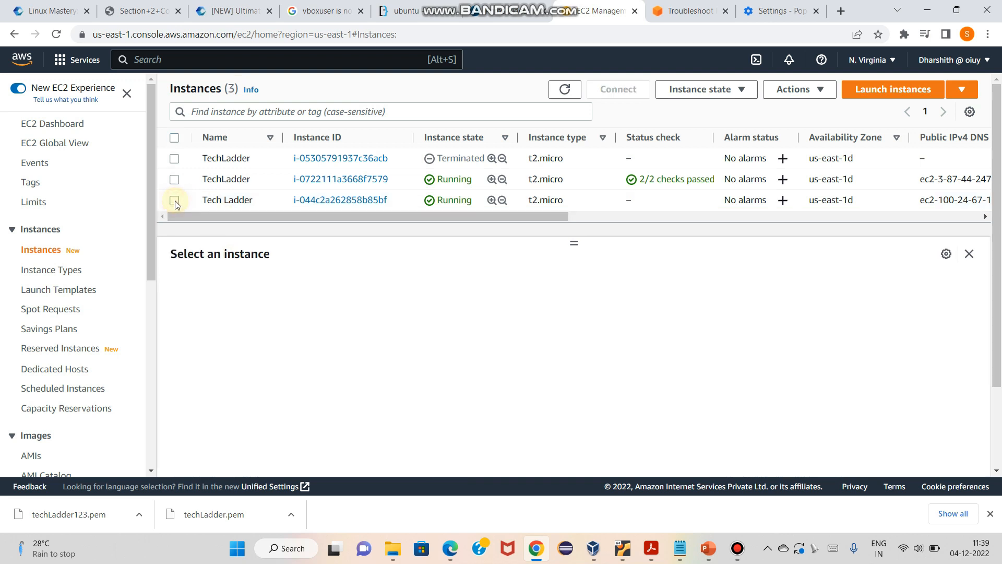
{"action": "scroll", "coordinate": [285, 345], "scroll_direction": "down", "scroll_amount": 1}
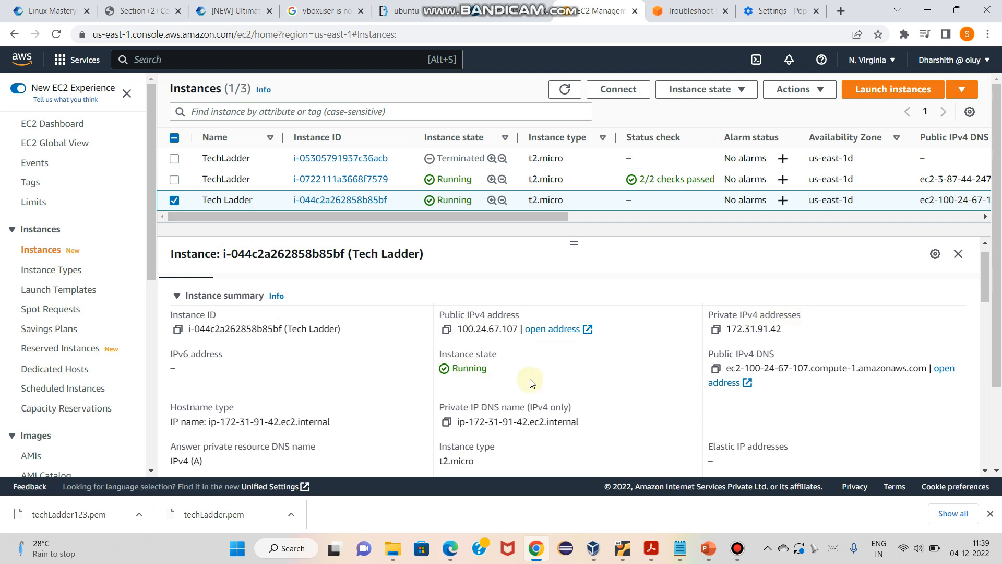
{"action": "scroll", "coordinate": [393, 427], "scroll_direction": "down", "scroll_amount": 3}
{"action": "scroll", "coordinate": [392, 428], "scroll_direction": "down", "scroll_amount": 1}
{"action": "scroll", "coordinate": [392, 427], "scroll_direction": "down", "scroll_amount": 3}
{"action": "scroll", "coordinate": [386, 420], "scroll_direction": "up", "scroll_amount": 8}
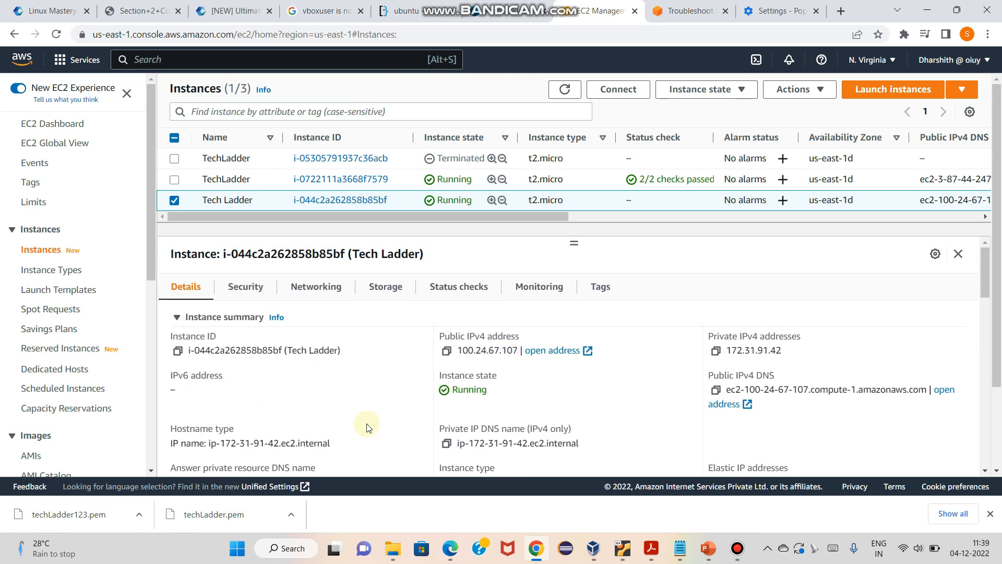
Open the Tech Ladder instance's security group launch-wizard-3 and examine its inbound and outbound rules
{"action": "left_click", "coordinate": [241, 290]}
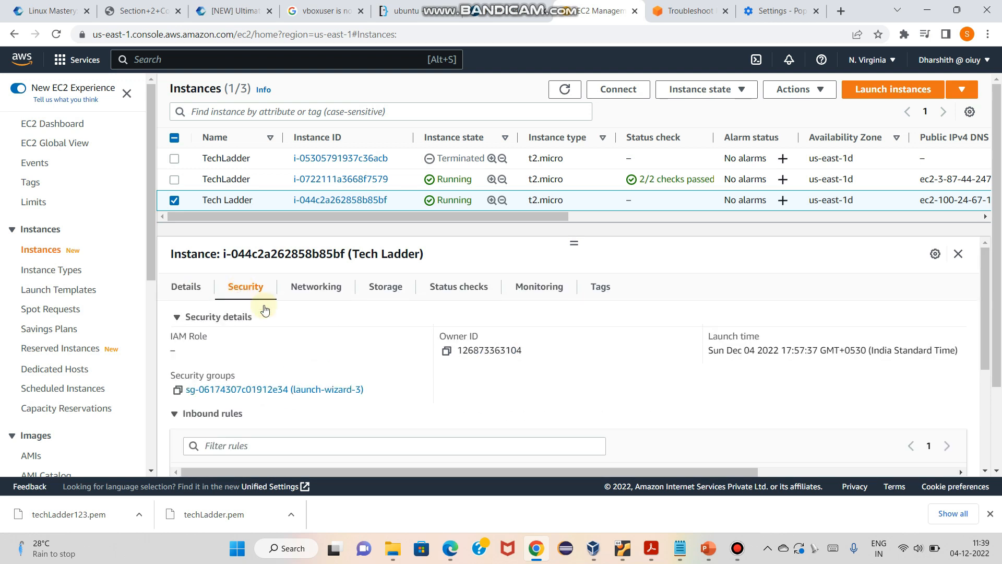
{"action": "scroll", "coordinate": [365, 360], "scroll_direction": "down", "scroll_amount": 1}
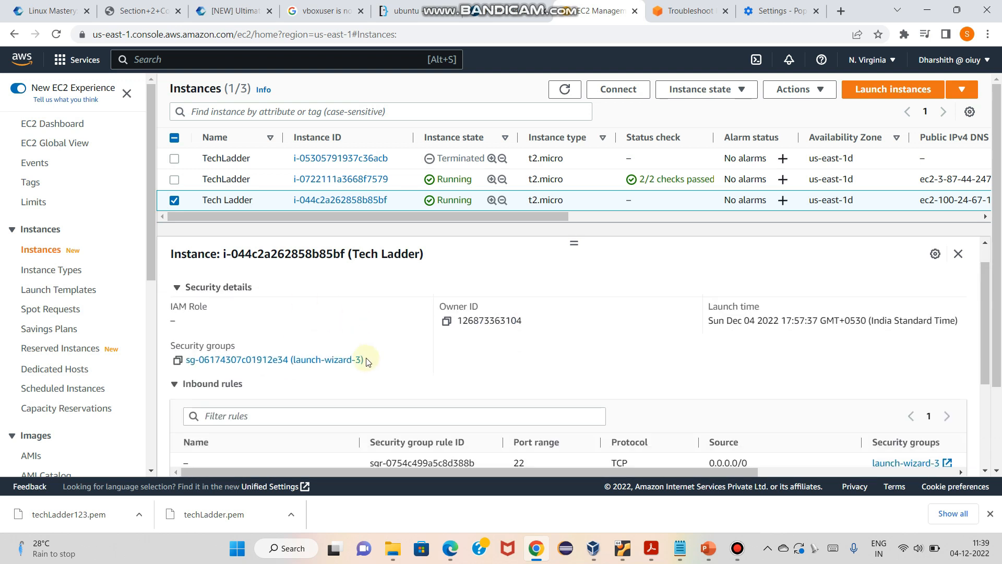
{"action": "left_click", "coordinate": [298, 346]}
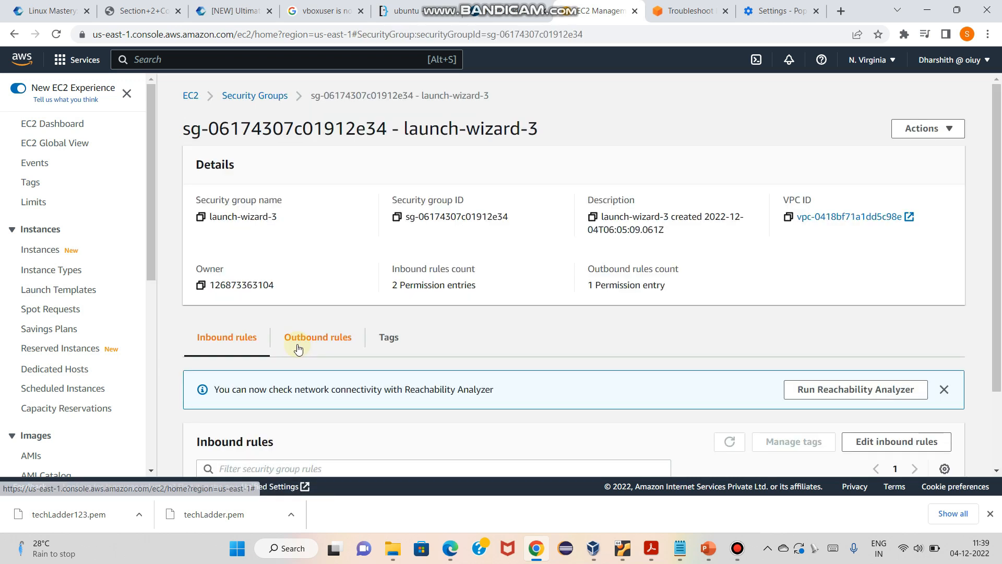
{"action": "scroll", "coordinate": [420, 322], "scroll_direction": "down", "scroll_amount": 2}
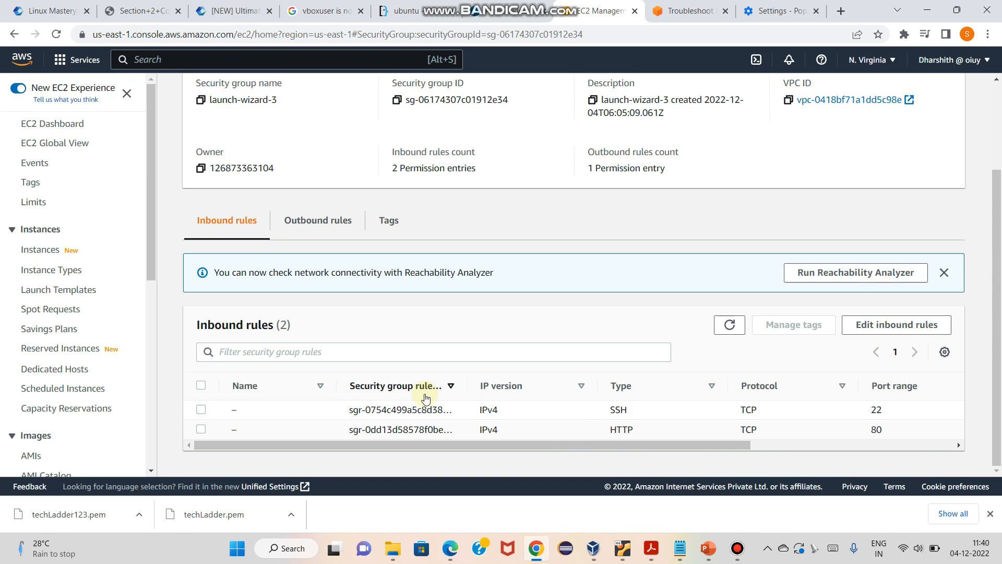
{"action": "left_click", "coordinate": [322, 232]}
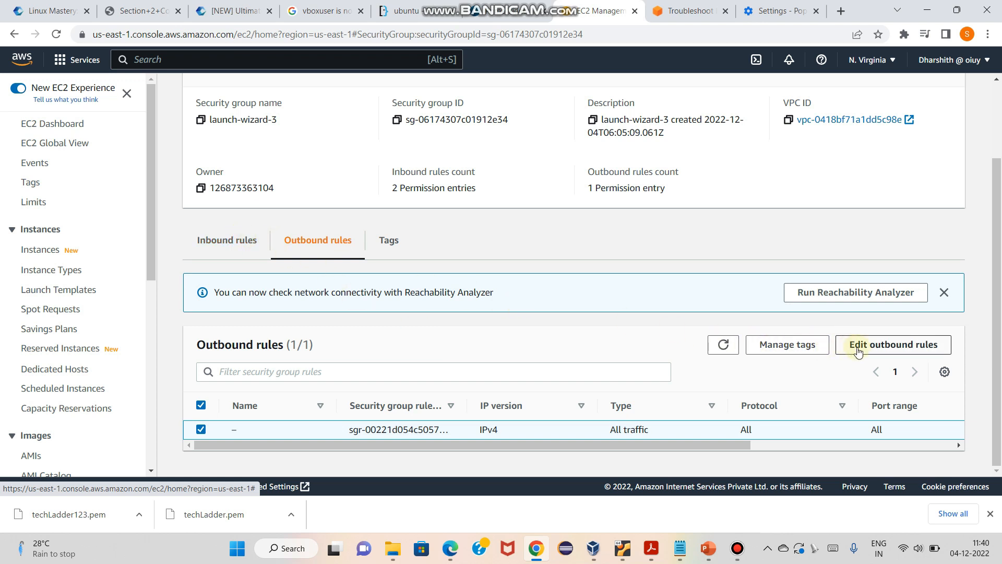
{"action": "left_click", "coordinate": [236, 245]}
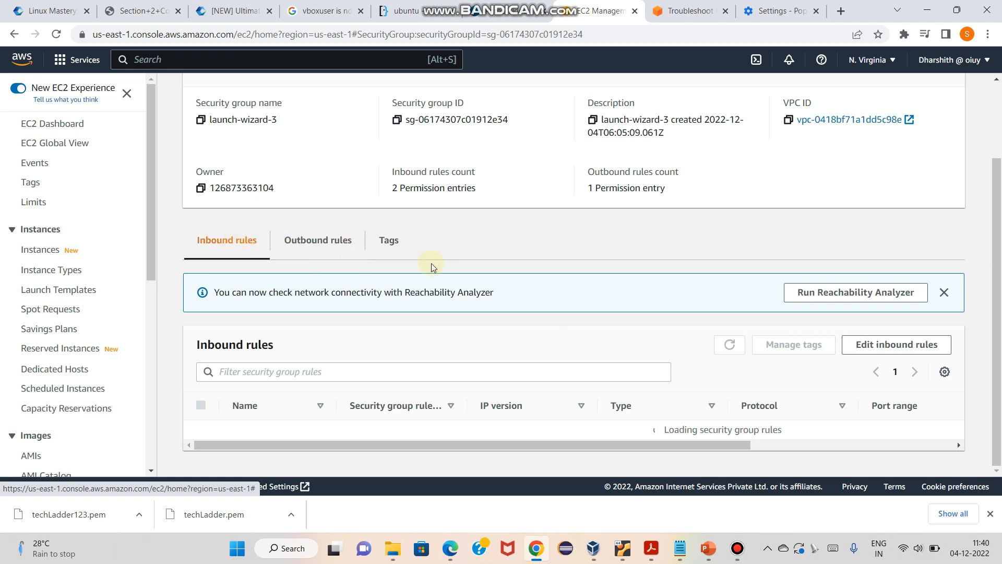
Return to the EC2 dashboard and list only the running instances
{"action": "scroll", "coordinate": [431, 263], "scroll_direction": "up", "scroll_amount": 2}
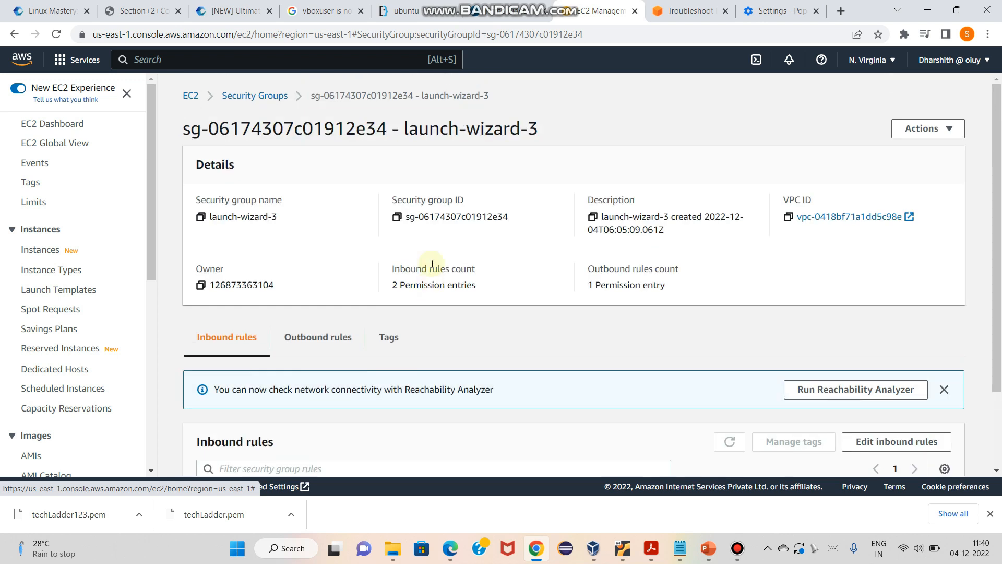
{"action": "left_click", "coordinate": [193, 96]}
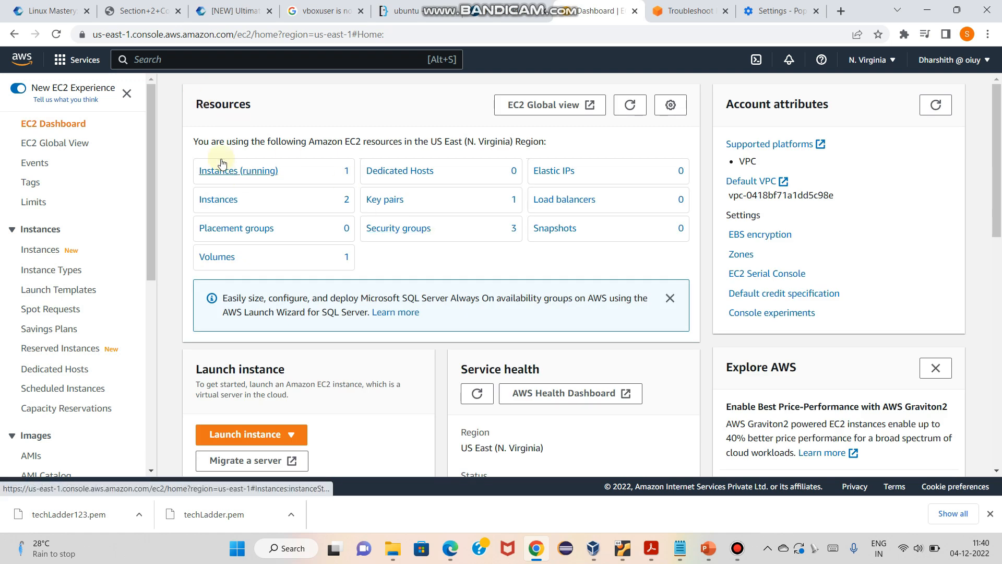
{"action": "left_click", "coordinate": [235, 173]}
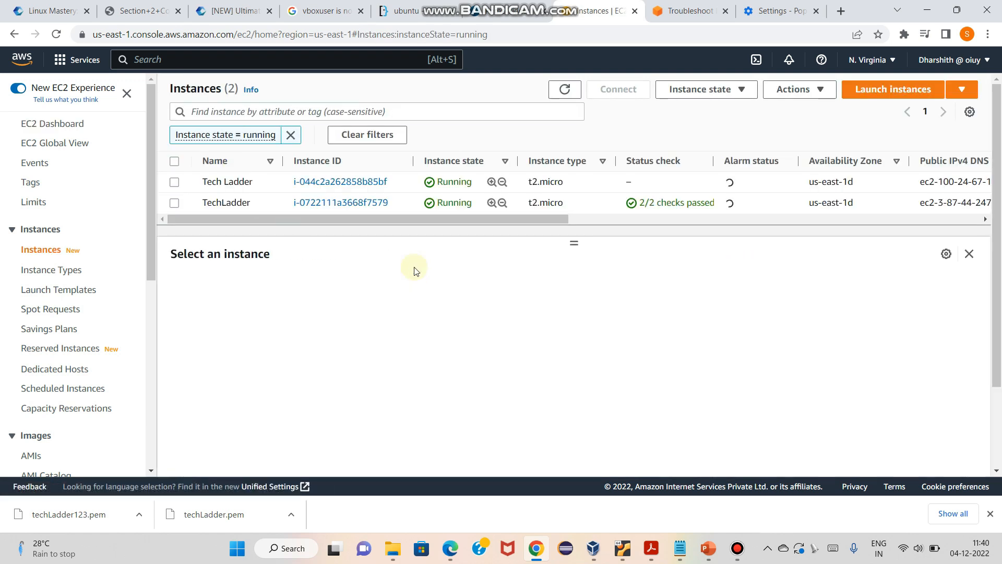